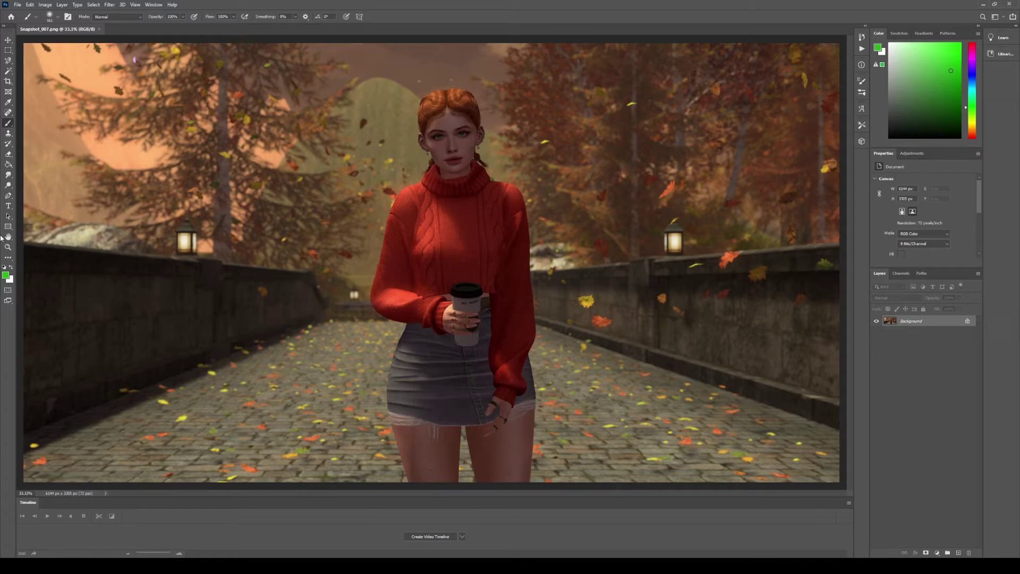
Crop the portrait, trimming the empty area above the woman's head and a strip from each side.
{"action": "left_click", "coordinate": [8, 81]}
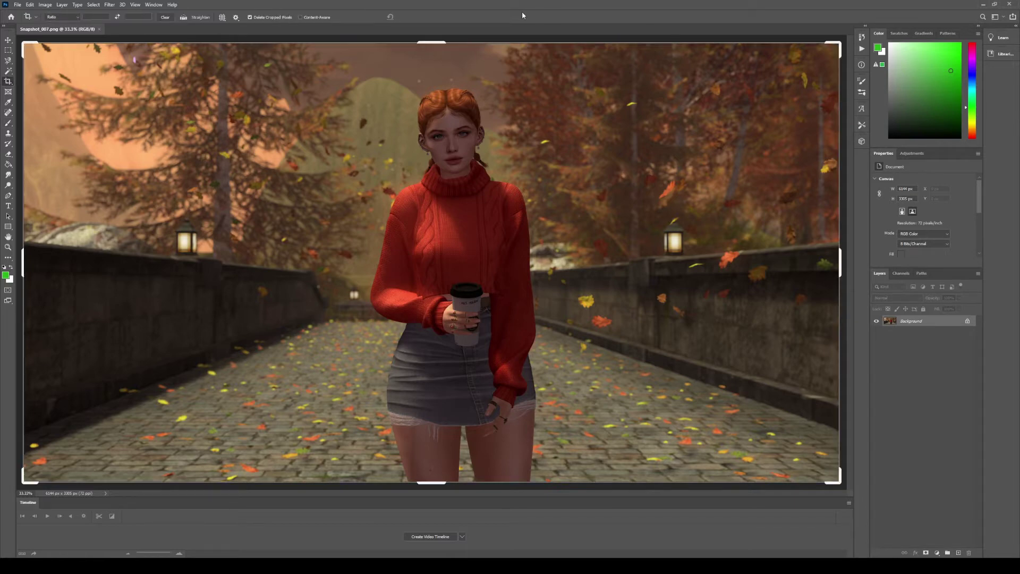
{"action": "left_click_drag", "start_coordinate": [434, 42], "coordinate": [442, 61]}
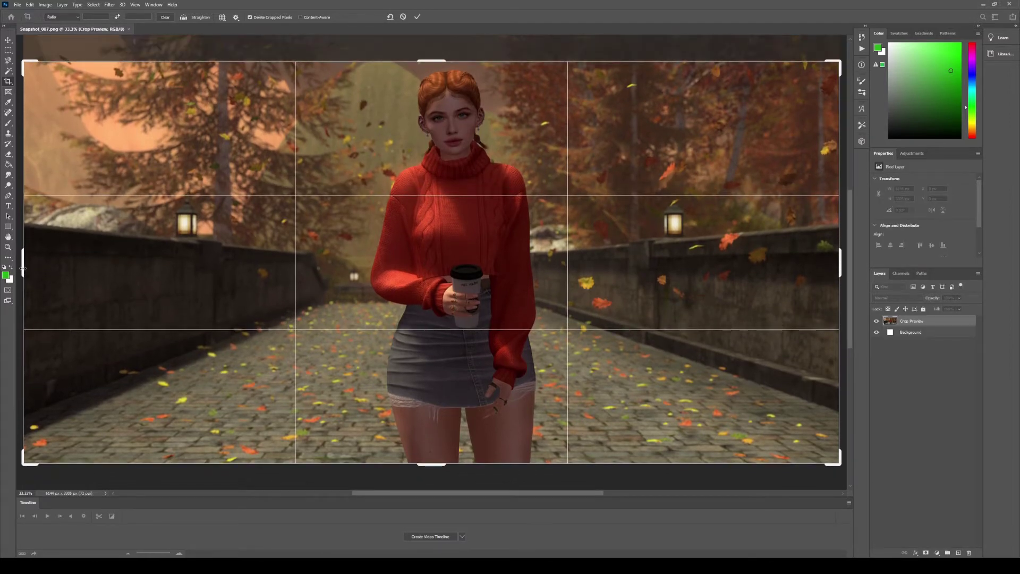
{"action": "left_click_drag", "start_coordinate": [25, 272], "coordinate": [46, 274]}
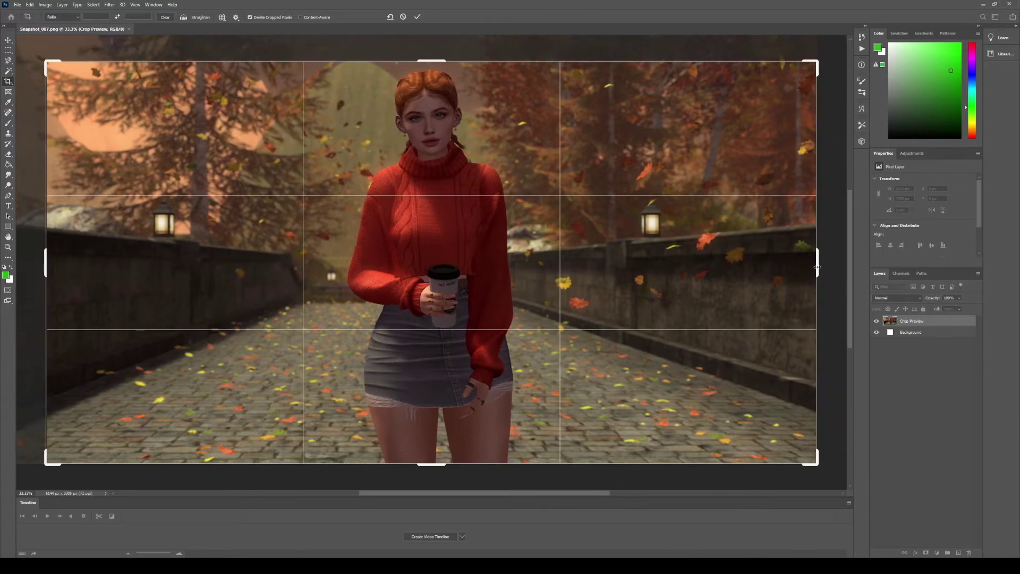
{"action": "mouse_move", "coordinate": [817, 267]}
{"action": "left_mouse_down"}
{"action": "mouse_move", "coordinate": [721, 269]}
{"action": "mouse_move", "coordinate": [815, 274]}
{"action": "left_mouse_up"}
{"action": "left_click_drag", "start_coordinate": [49, 259], "coordinate": [56, 261]}
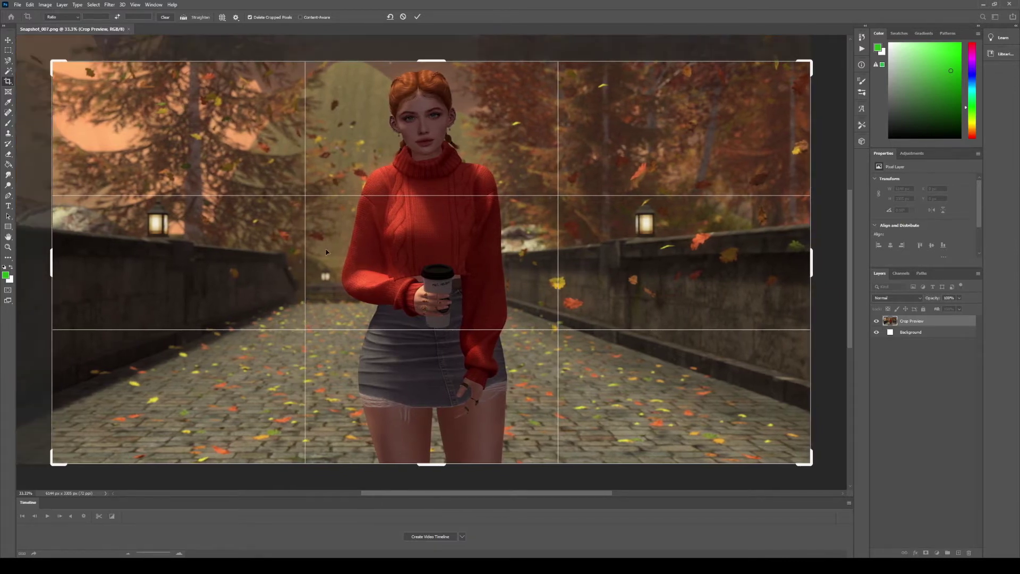
{"action": "key", "text": "Return"}
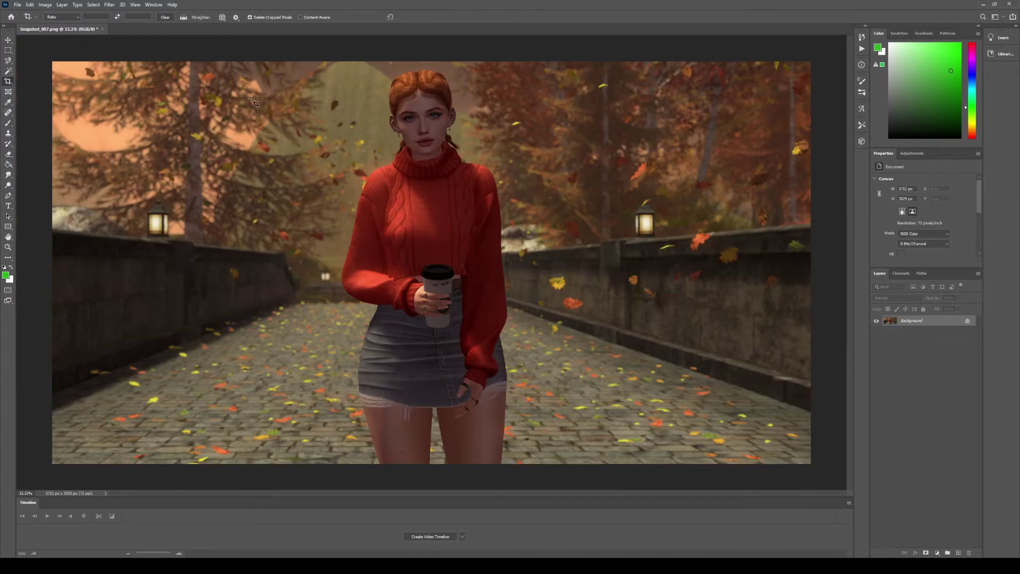
Crop a further thin strip off the top and bottom of the image, keeping the full width.
{"action": "left_click", "coordinate": [8, 81]}
{"action": "left_click_drag", "start_coordinate": [423, 59], "coordinate": [427, 63]}
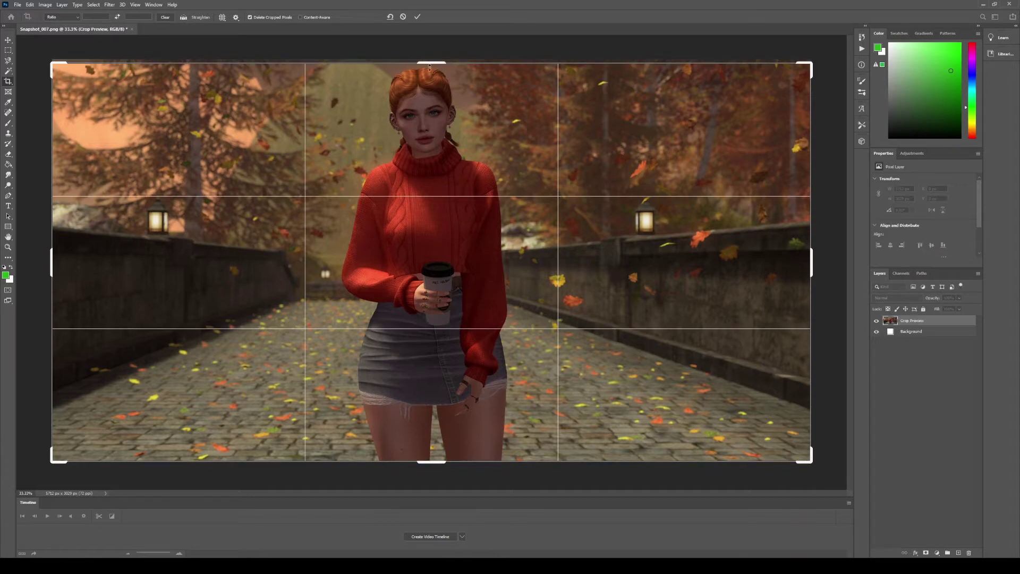
{"action": "left_click_drag", "start_coordinate": [429, 61], "coordinate": [427, 60]}
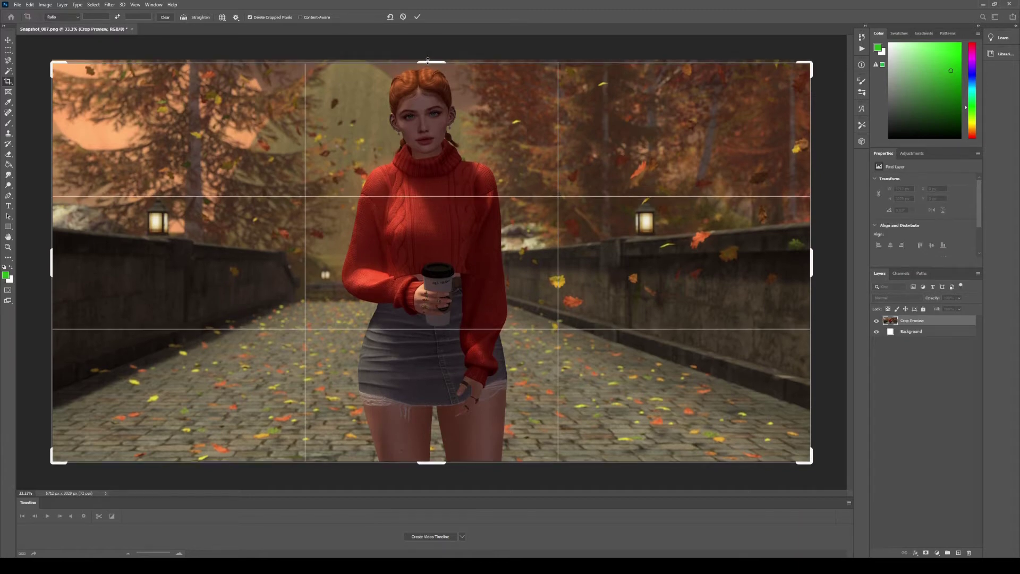
{"action": "key", "text": "Return"}
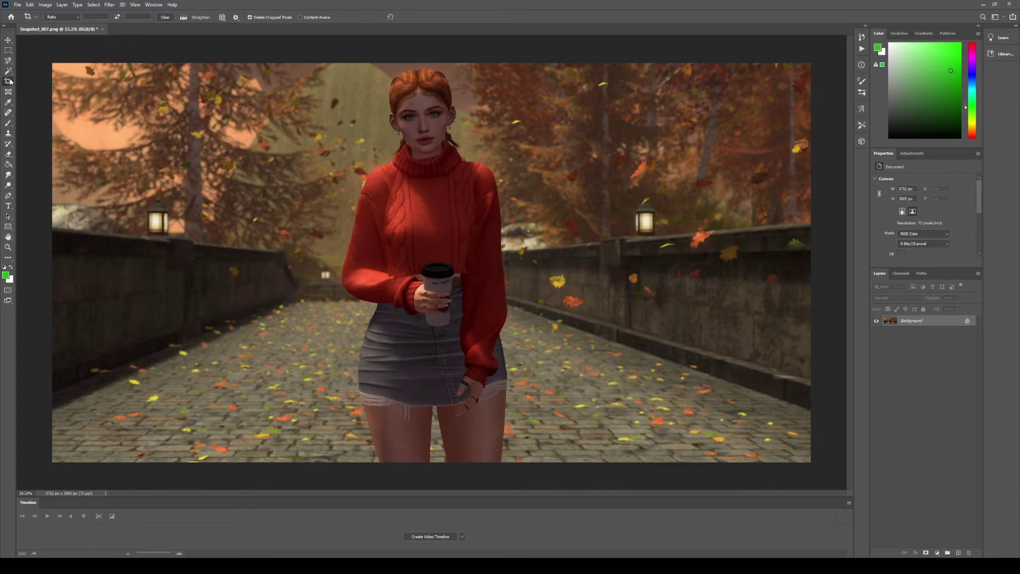
Duplicate the Background layer as Background copy.
{"action": "left_click", "coordinate": [63, 5]}
{"action": "left_click", "coordinate": [71, 32]}
{"action": "left_click", "coordinate": [572, 170]}
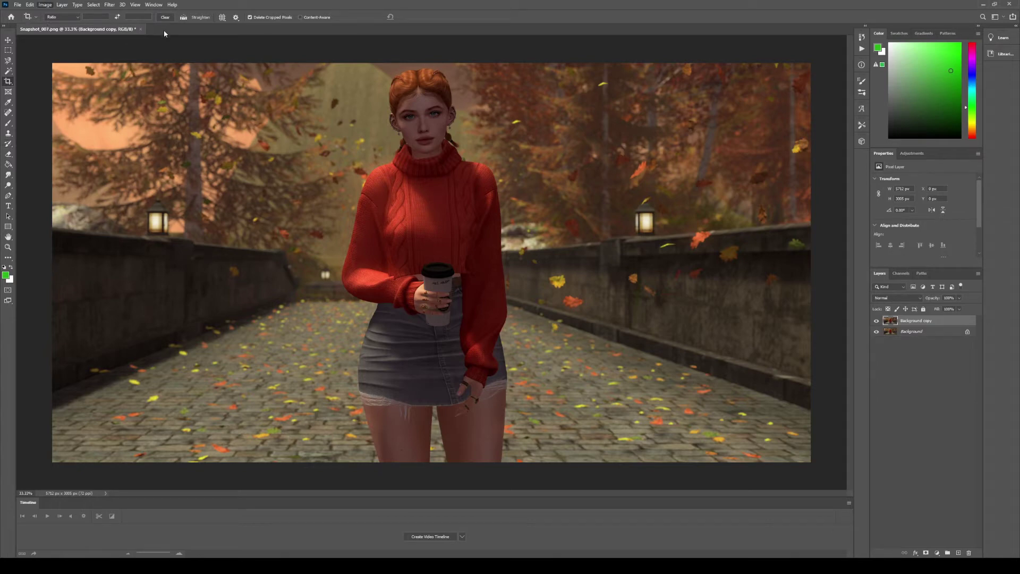
Brighten the Background copy layer with a Curves adjustment and save the document as AutumnPortraitEdit.psd.
{"action": "key", "text": "ctrl+m"}
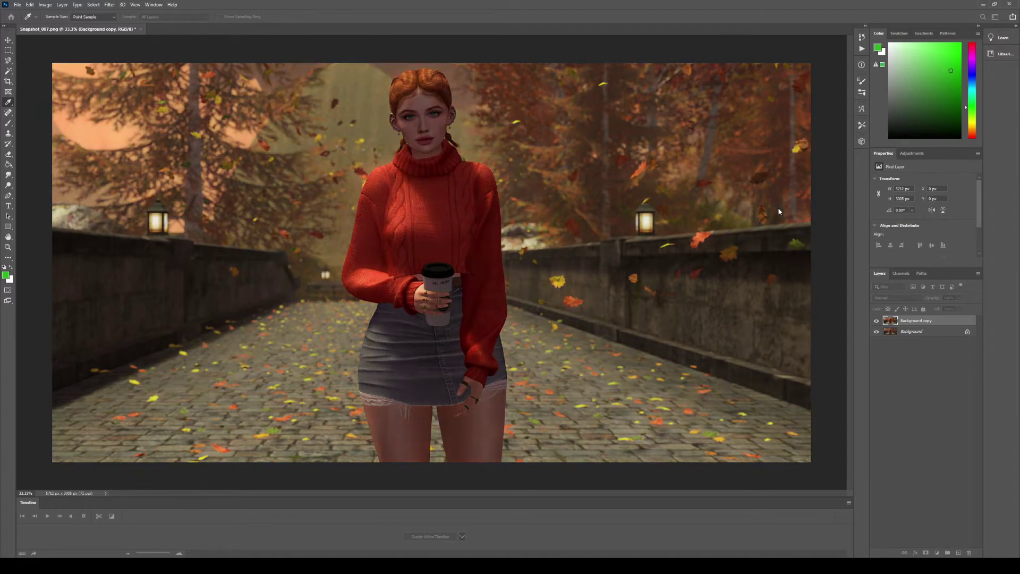
{"action": "key", "text": "c"}
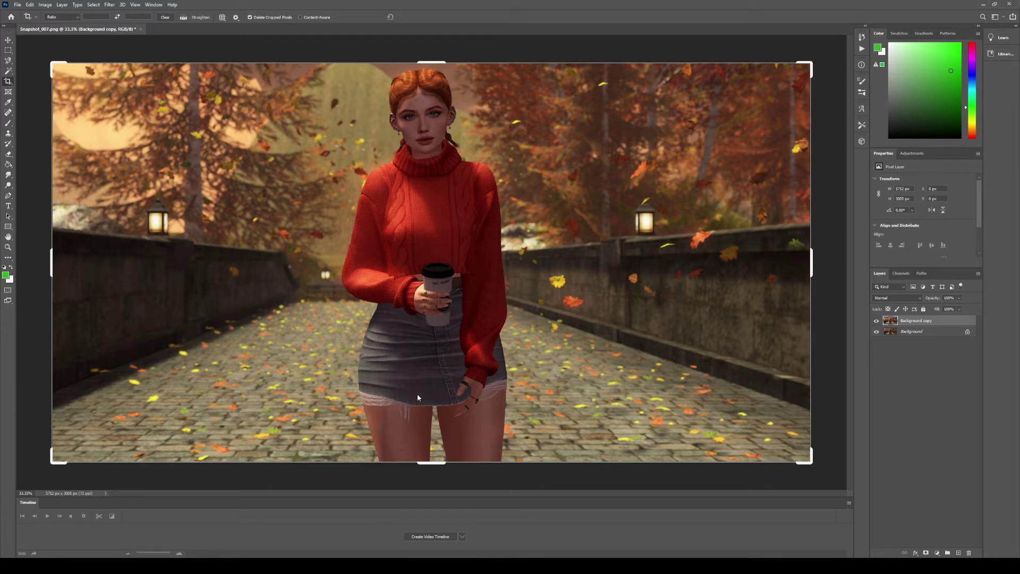
{"action": "key", "text": "ctrl+shift+a"}
Duplicate the brightened layer as Background copy 2 and apply a soft blur filter to the whole new copy.
{"action": "left_click", "coordinate": [81, 32]}
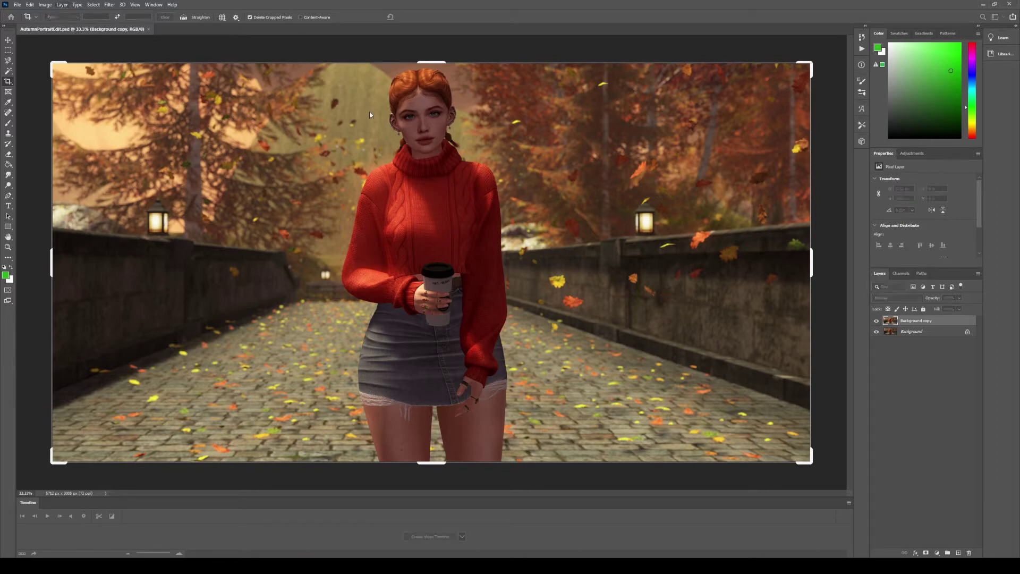
{"action": "left_click", "coordinate": [590, 167]}
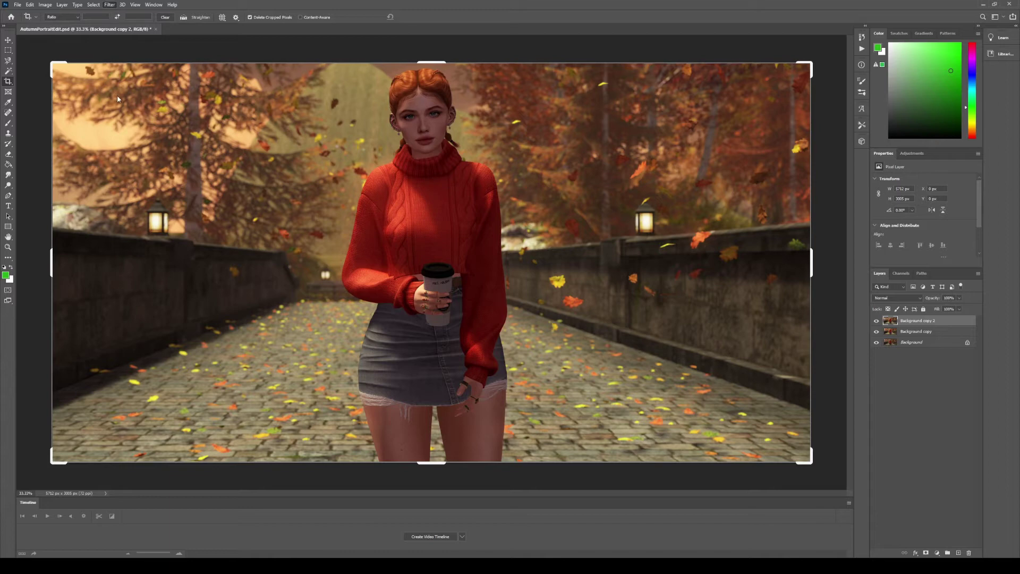
{"action": "left_click", "coordinate": [222, 128]}
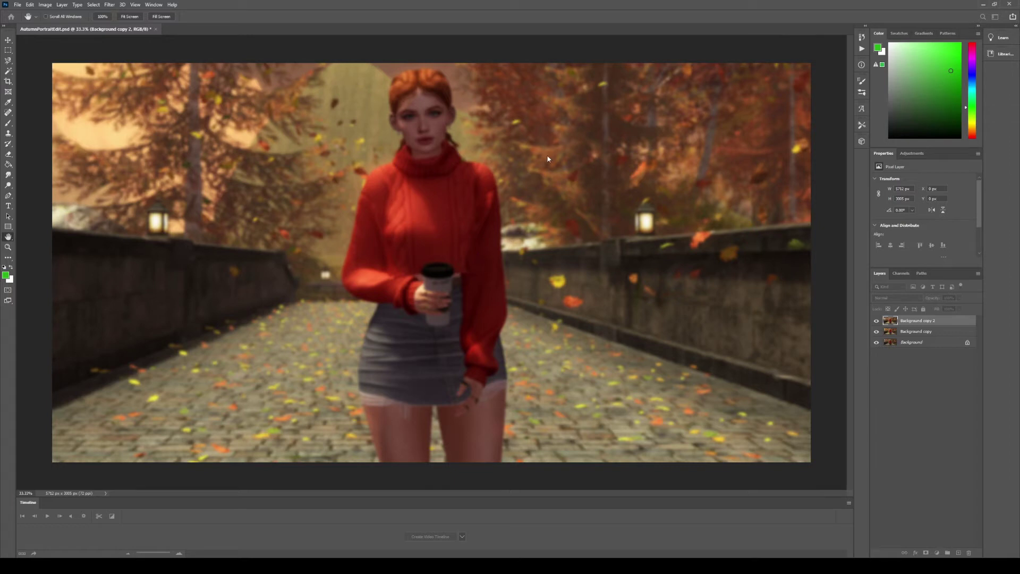
{"action": "key", "text": "c"}
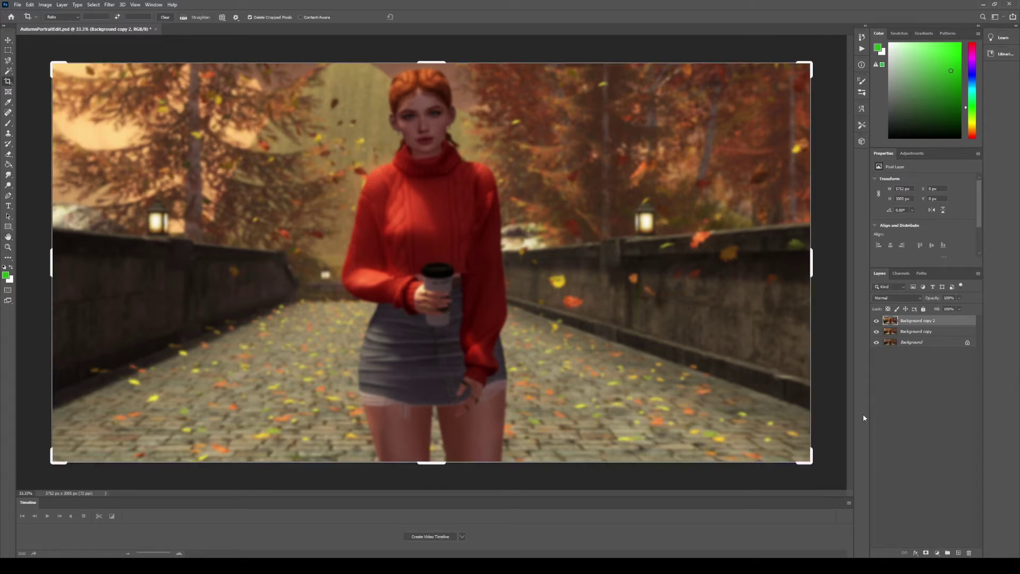
Add a white layer mask to the blurred Background copy 2 layer and make the mask active.
{"action": "left_click", "coordinate": [926, 553]}
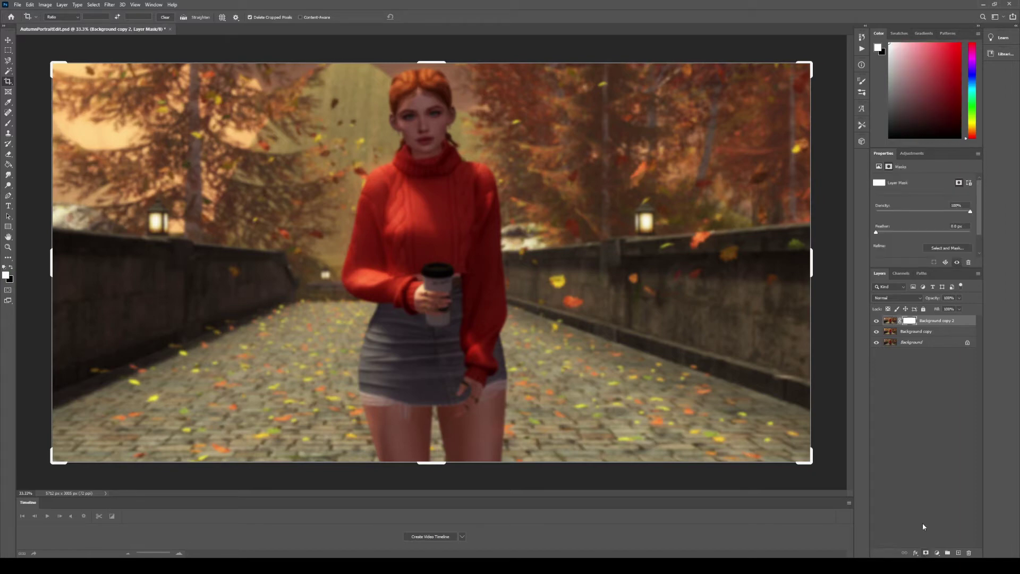
{"action": "left_click", "coordinate": [890, 321]}
{"action": "left_click", "coordinate": [910, 321]}
Paint black on the mask with a soft brush at 60% flow over the sweater, cup, hand and legs to reveal the sharp figure.
{"action": "left_click", "coordinate": [7, 124]}
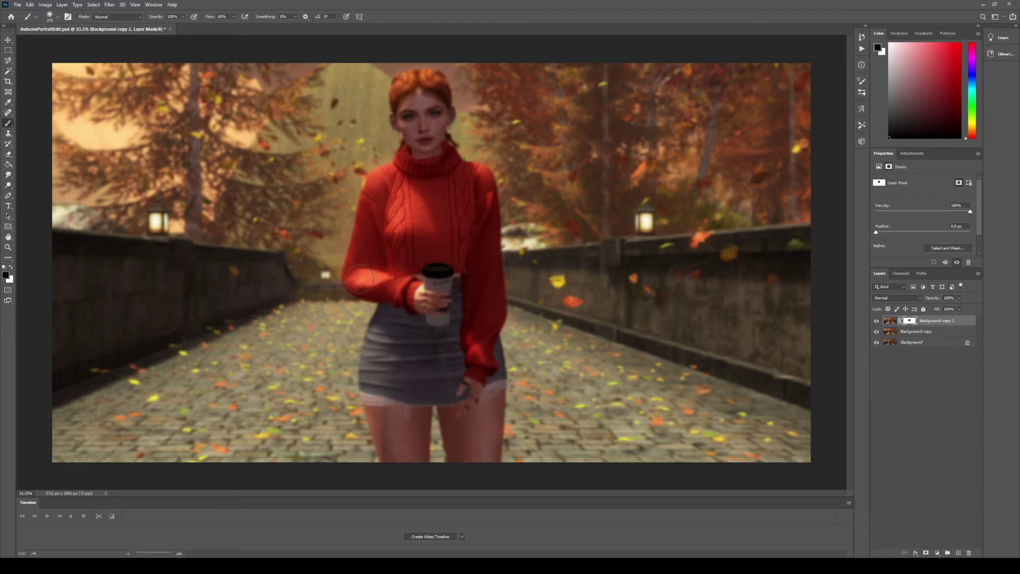
{"action": "mouse_move", "coordinate": [425, 304]}
{"action": "left_mouse_down"}
{"action": "mouse_move", "coordinate": [438, 324]}
{"action": "mouse_move", "coordinate": [439, 268]}
{"action": "mouse_move", "coordinate": [438, 323]}
{"action": "left_mouse_up"}
{"action": "mouse_move", "coordinate": [458, 381]}
{"action": "left_mouse_down"}
{"action": "mouse_move", "coordinate": [462, 453]}
{"action": "mouse_move", "coordinate": [454, 405]}
{"action": "mouse_move", "coordinate": [464, 447]}
{"action": "mouse_move", "coordinate": [474, 417]}
{"action": "mouse_move", "coordinate": [484, 459]}
{"action": "left_mouse_up"}
Refine the mask beside the neck and reveal the woman's collar, face, hair and right sleeve with the brush.
{"action": "left_click", "coordinate": [8, 247]}
{"action": "left_click", "coordinate": [464, 109]}
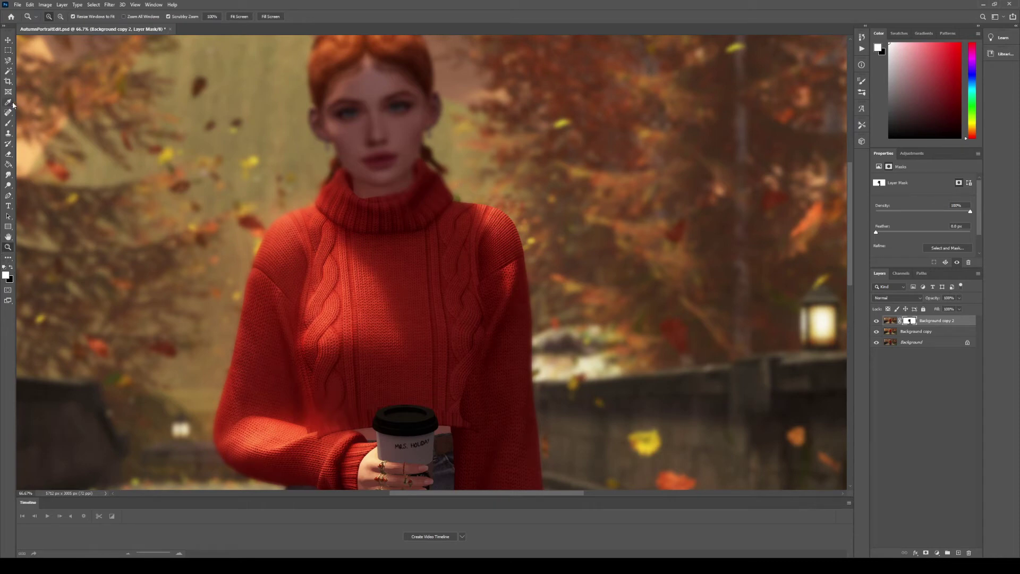
{"action": "key", "text": "b"}
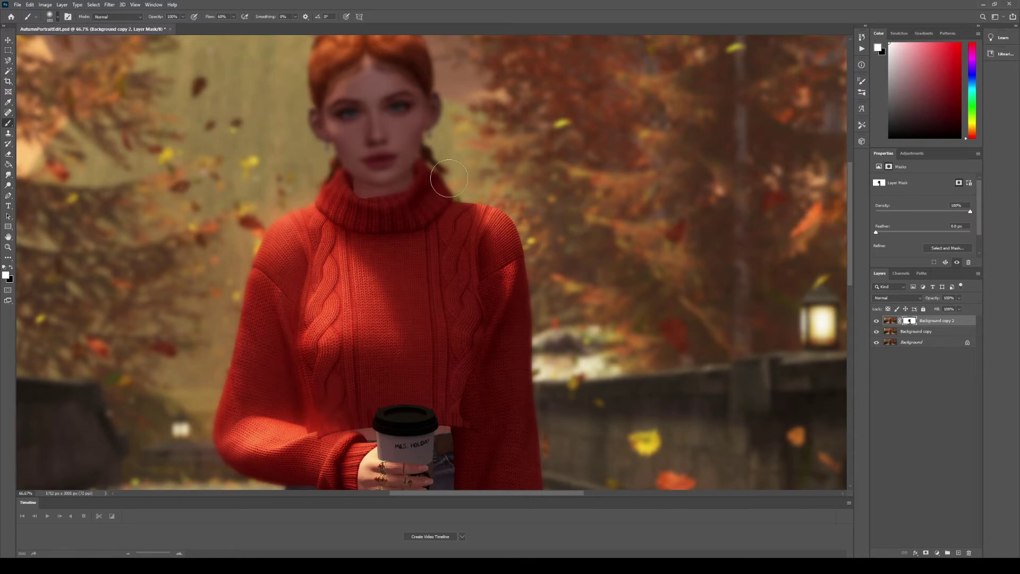
{"action": "left_click_drag", "start_coordinate": [449, 178], "coordinate": [473, 183]}
{"action": "mouse_move", "coordinate": [319, 227]}
{"action": "left_mouse_down"}
{"action": "mouse_move", "coordinate": [356, 168]}
{"action": "mouse_move", "coordinate": [348, 164]}
{"action": "mouse_move", "coordinate": [353, 174]}
{"action": "mouse_move", "coordinate": [342, 166]}
{"action": "mouse_move", "coordinate": [408, 156]}
{"action": "mouse_move", "coordinate": [397, 138]}
{"action": "left_mouse_up"}
{"action": "mouse_move", "coordinate": [341, 110]}
{"action": "left_mouse_down"}
{"action": "mouse_move", "coordinate": [375, 164]}
{"action": "mouse_move", "coordinate": [399, 133]}
{"action": "mouse_move", "coordinate": [379, 103]}
{"action": "mouse_move", "coordinate": [377, 143]}
{"action": "mouse_move", "coordinate": [393, 112]}
{"action": "mouse_move", "coordinate": [414, 115]}
{"action": "mouse_move", "coordinate": [416, 103]}
{"action": "mouse_move", "coordinate": [413, 117]}
{"action": "mouse_move", "coordinate": [420, 104]}
{"action": "mouse_move", "coordinate": [386, 105]}
{"action": "mouse_move", "coordinate": [403, 164]}
{"action": "mouse_move", "coordinate": [412, 150]}
{"action": "mouse_move", "coordinate": [401, 122]}
{"action": "mouse_move", "coordinate": [370, 120]}
{"action": "mouse_move", "coordinate": [340, 146]}
{"action": "mouse_move", "coordinate": [335, 127]}
{"action": "mouse_move", "coordinate": [367, 117]}
{"action": "mouse_move", "coordinate": [354, 114]}
{"action": "mouse_move", "coordinate": [330, 131]}
{"action": "mouse_move", "coordinate": [338, 213]}
{"action": "mouse_move", "coordinate": [343, 205]}
{"action": "mouse_move", "coordinate": [324, 191]}
{"action": "mouse_move", "coordinate": [331, 209]}
{"action": "mouse_move", "coordinate": [417, 206]}
{"action": "mouse_move", "coordinate": [426, 181]}
{"action": "mouse_move", "coordinate": [386, 226]}
{"action": "mouse_move", "coordinate": [419, 245]}
{"action": "mouse_move", "coordinate": [428, 280]}
{"action": "mouse_move", "coordinate": [428, 242]}
{"action": "mouse_move", "coordinate": [409, 260]}
{"action": "mouse_move", "coordinate": [408, 302]}
{"action": "mouse_move", "coordinate": [330, 287]}
{"action": "mouse_move", "coordinate": [300, 308]}
{"action": "mouse_move", "coordinate": [264, 390]}
{"action": "mouse_move", "coordinate": [250, 478]}
{"action": "left_mouse_up"}
Paint black on the mask over the sweater's chest and down the woman's left shoulder and sleeve.
{"action": "scroll", "coordinate": [386, 105], "scroll_direction": "up", "scroll_amount": 3}
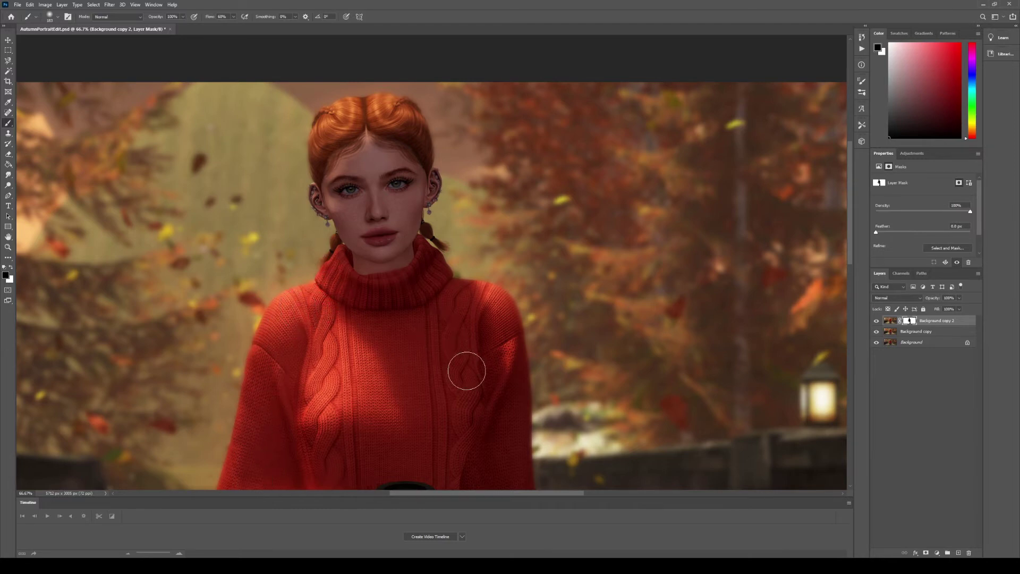
{"action": "mouse_move", "coordinate": [465, 369]}
{"action": "left_mouse_down"}
{"action": "mouse_move", "coordinate": [494, 346]}
{"action": "mouse_move", "coordinate": [497, 321]}
{"action": "mouse_move", "coordinate": [483, 296]}
{"action": "mouse_move", "coordinate": [457, 294]}
{"action": "left_mouse_up"}
{"action": "scroll", "coordinate": [443, 325], "scroll_direction": "down", "scroll_amount": 3}
{"action": "scroll", "coordinate": [443, 326], "scroll_direction": "down", "scroll_amount": 3}
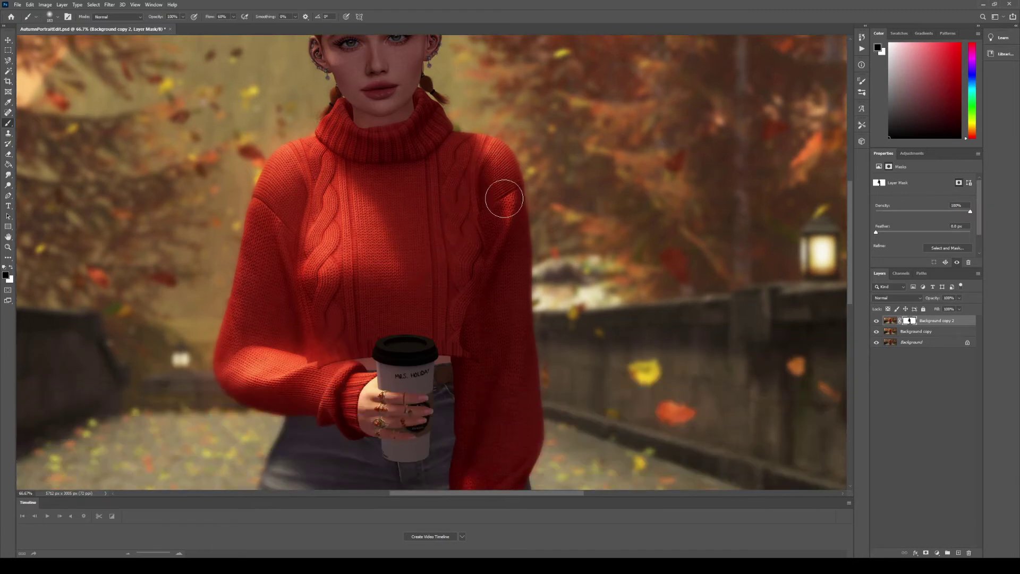
{"action": "mouse_move", "coordinate": [509, 234]}
{"action": "left_mouse_down"}
{"action": "mouse_move", "coordinate": [519, 444]}
{"action": "mouse_move", "coordinate": [507, 481]}
{"action": "left_mouse_up"}
Continue removing the blur along the edges of the sleeves and around the waist by painting on the mask.
{"action": "left_click", "coordinate": [279, 492]}
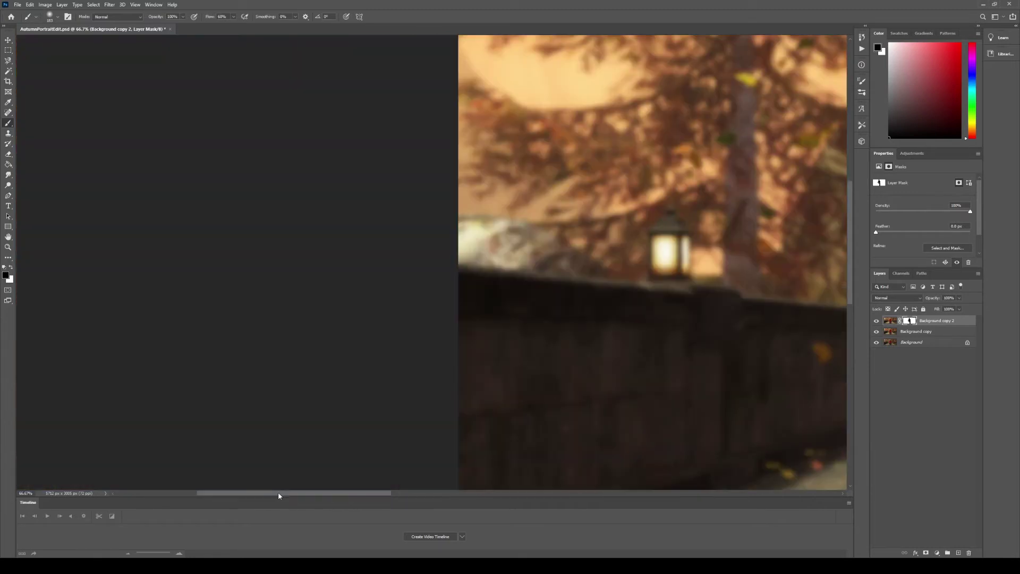
{"action": "left_click_drag", "start_coordinate": [328, 492], "coordinate": [525, 469]}
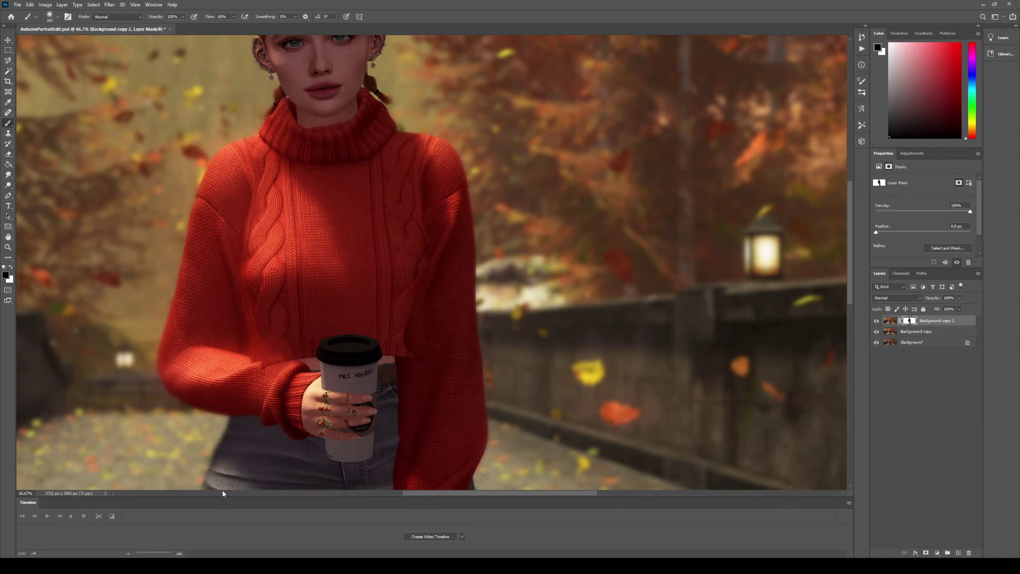
{"action": "left_click", "coordinate": [226, 493]}
{"action": "left_click_drag", "start_coordinate": [273, 493], "coordinate": [468, 478]}
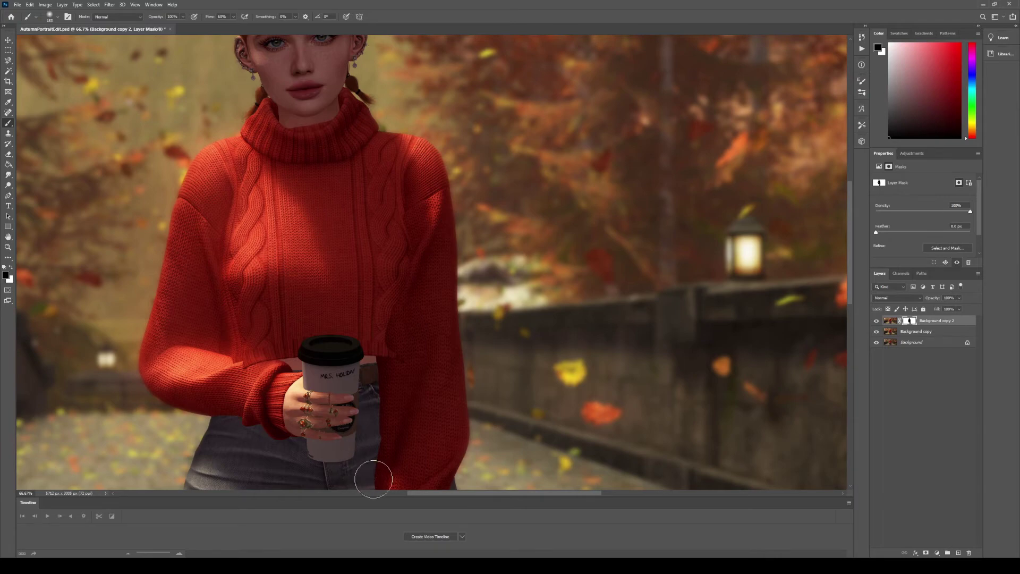
{"action": "left_click", "coordinate": [234, 492]}
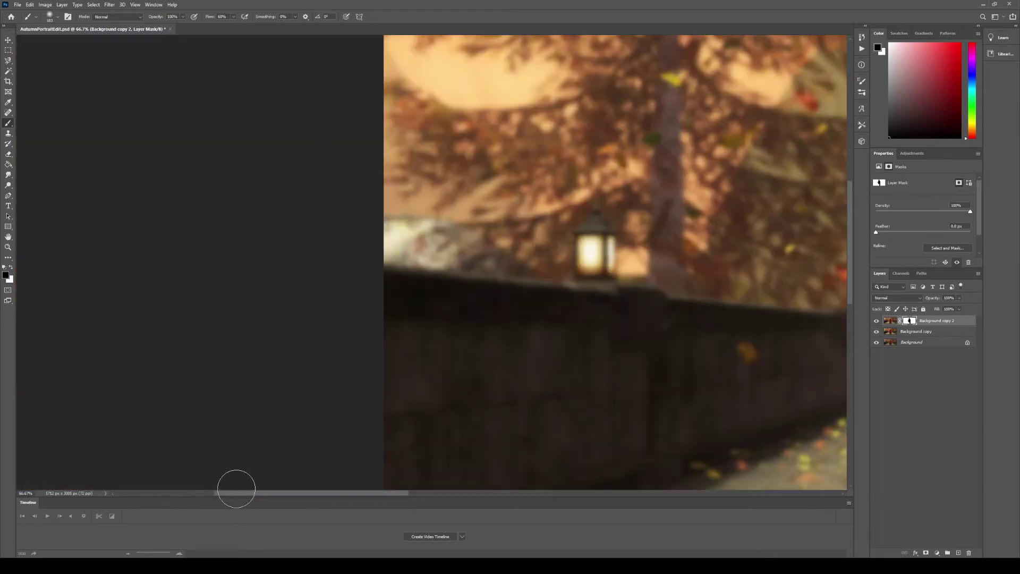
{"action": "left_click_drag", "start_coordinate": [244, 495], "coordinate": [425, 493]}
{"action": "scroll", "coordinate": [333, 317], "scroll_direction": "up", "scroll_amount": 4}
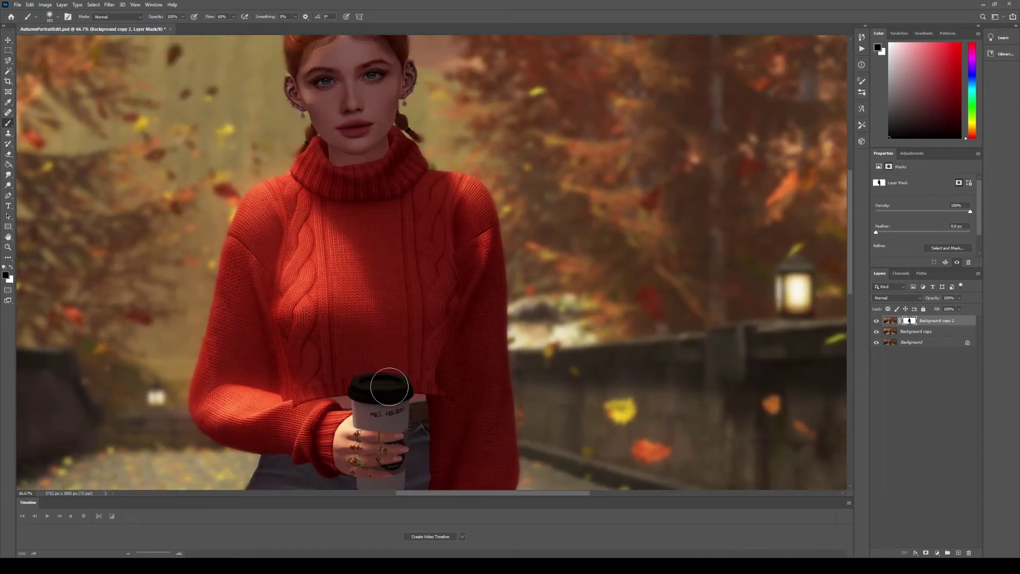
{"action": "scroll", "coordinate": [333, 317], "scroll_direction": "up", "scroll_amount": 2}
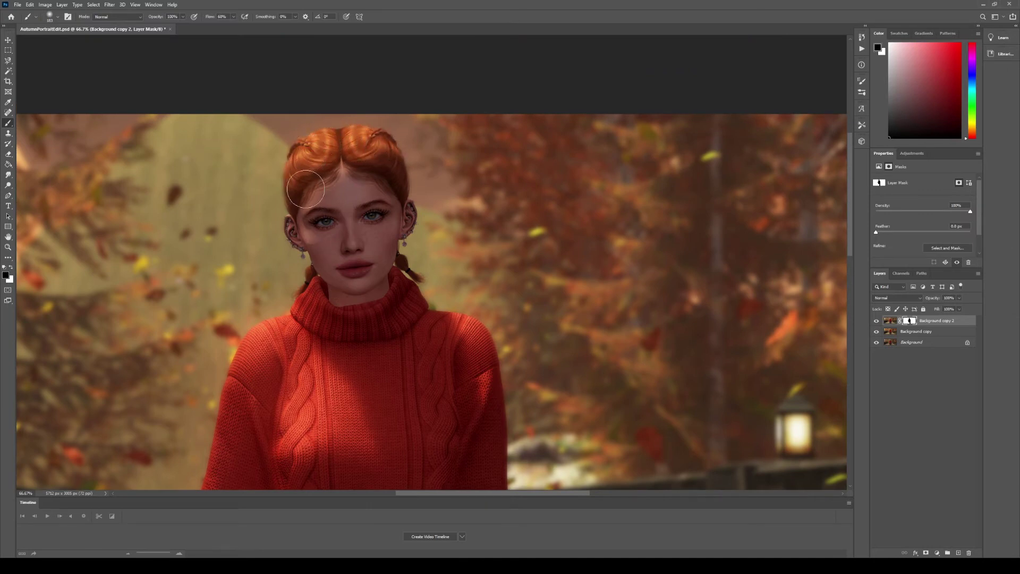
Paint white on the mask with a small brush around her left braid to restore the blurred background beside the hair.
{"action": "left_click", "coordinate": [8, 247]}
{"action": "left_click_drag", "start_coordinate": [430, 299], "coordinate": [478, 292]}
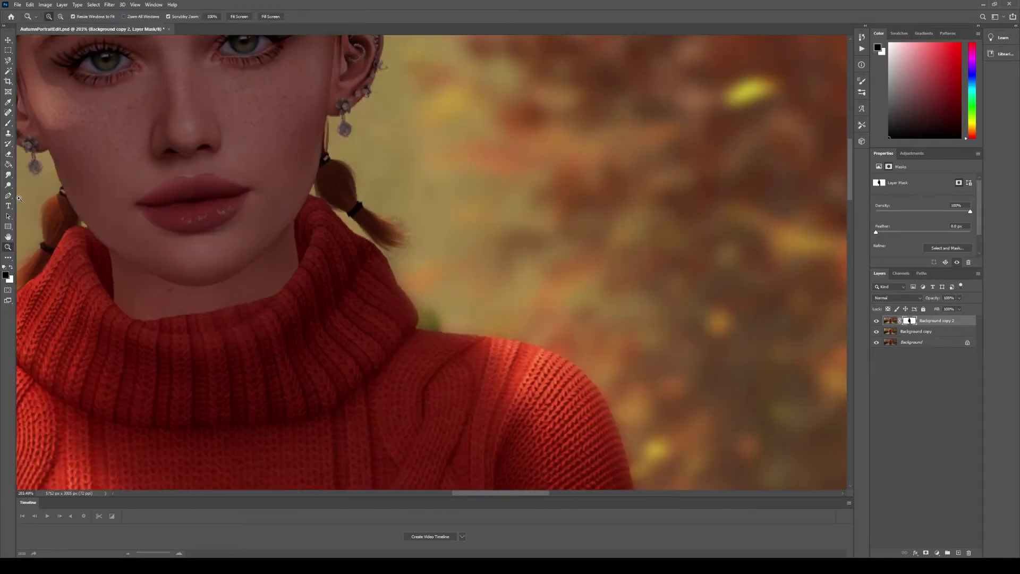
{"action": "left_click", "coordinate": [371, 177]}
{"action": "left_click", "coordinate": [370, 178]}
{"action": "key", "text": "backslash"}
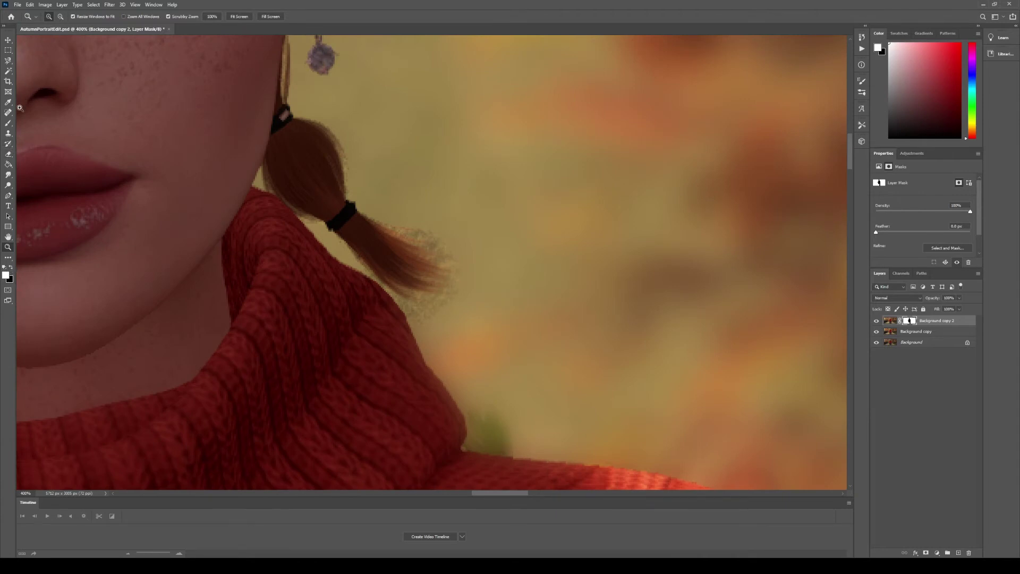
{"action": "left_click", "coordinate": [9, 123]}
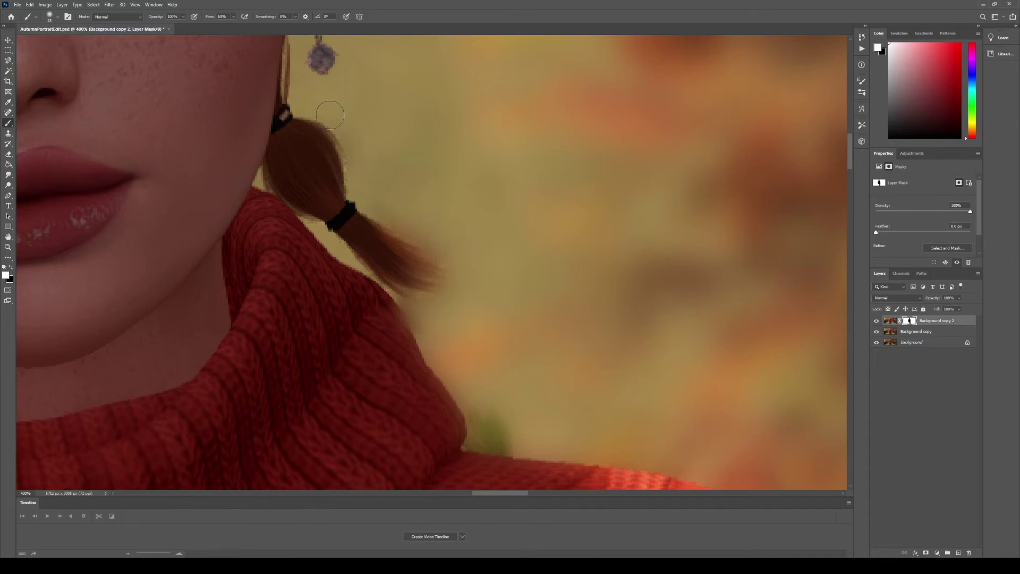
Clean up the mask around her right braid and earring so the background beside them stays blurred.
{"action": "scroll", "coordinate": [498, 390], "scroll_direction": "up", "scroll_amount": 2}
{"action": "left_click_drag", "start_coordinate": [505, 494], "coordinate": [450, 494]}
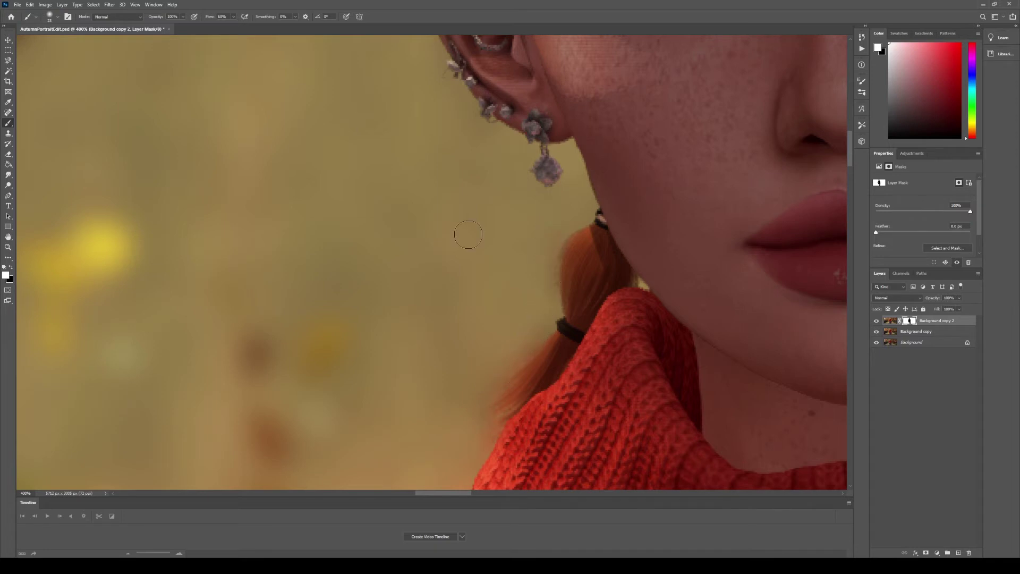
{"action": "key", "text": "backslash"}
Paint black on the mask along the turtleneck's edge below her left braid to sharpen the knit.
{"action": "left_click_drag", "start_coordinate": [462, 494], "coordinate": [510, 491]}
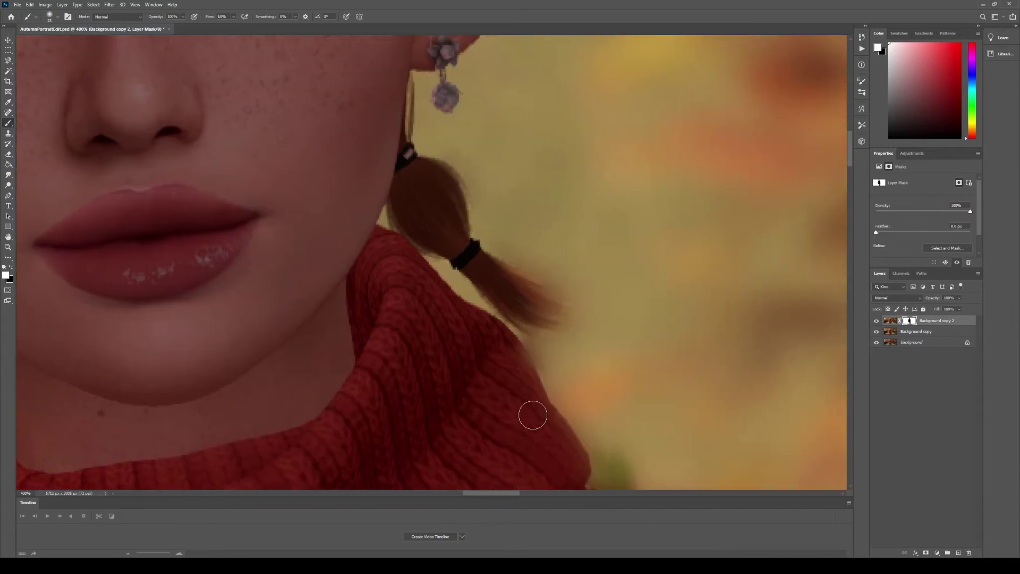
{"action": "left_click", "coordinate": [10, 269]}
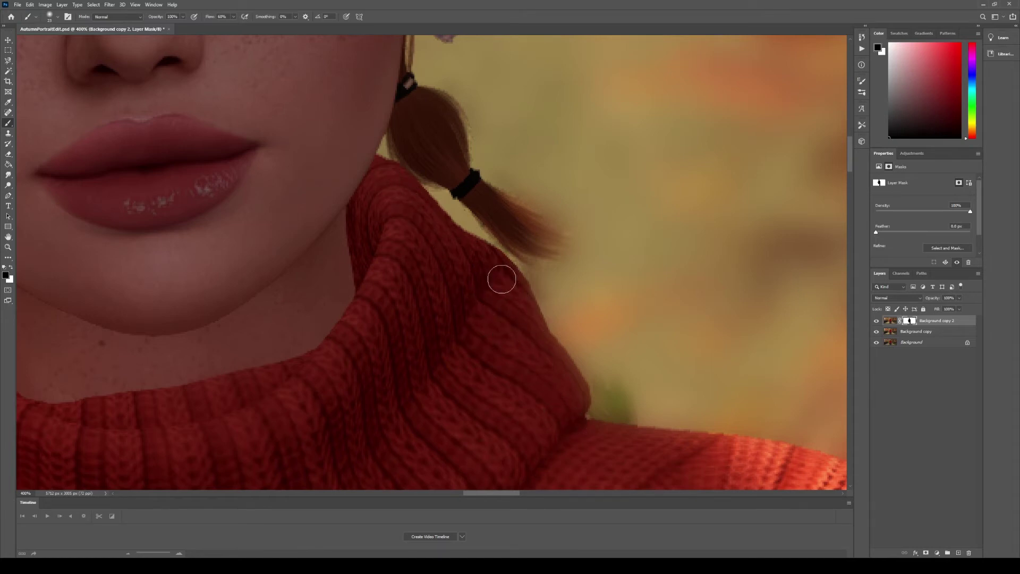
{"action": "scroll", "coordinate": [319, 349], "scroll_direction": "up", "scroll_amount": 6}
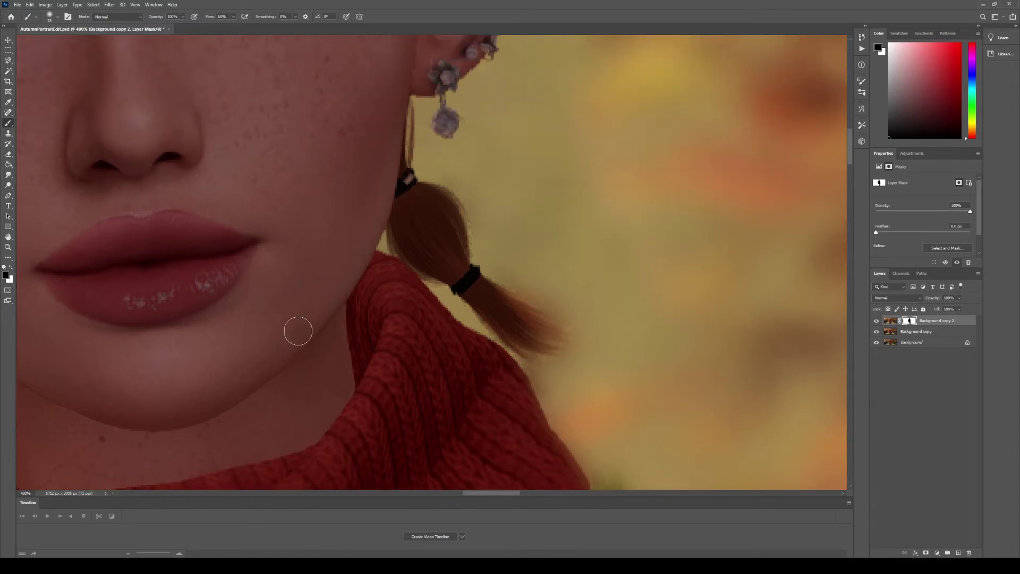
{"action": "left_click", "coordinate": [8, 247]}
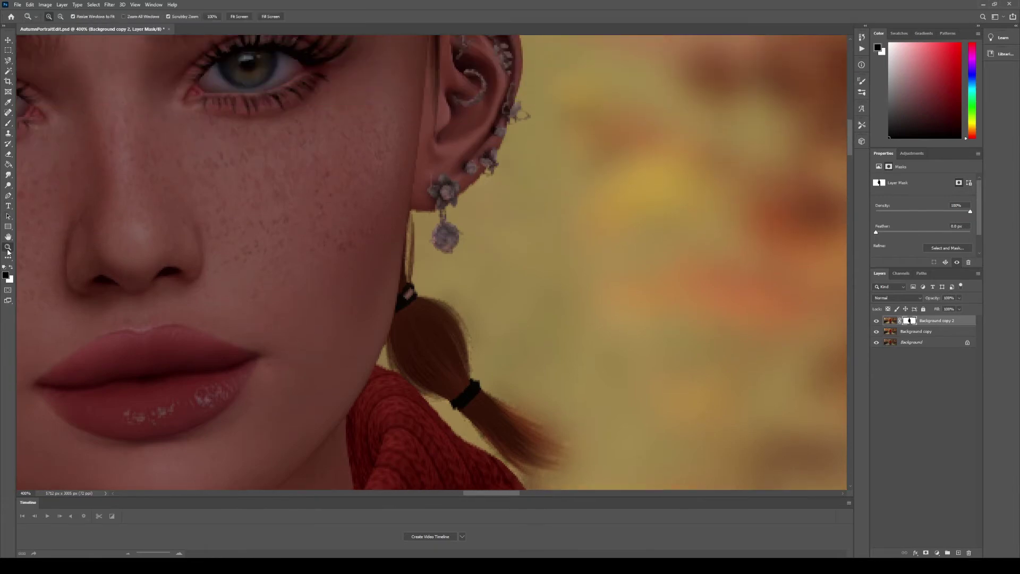
Paint black on the blur mask over the lower skirt, its frayed hem and the thighs to bring back their sharp detail.
{"action": "left_click", "coordinate": [240, 17]}
{"action": "left_click_drag", "start_coordinate": [431, 388], "coordinate": [431, 387]}
{"action": "scroll", "coordinate": [431, 388], "scroll_direction": "down", "scroll_amount": 5}
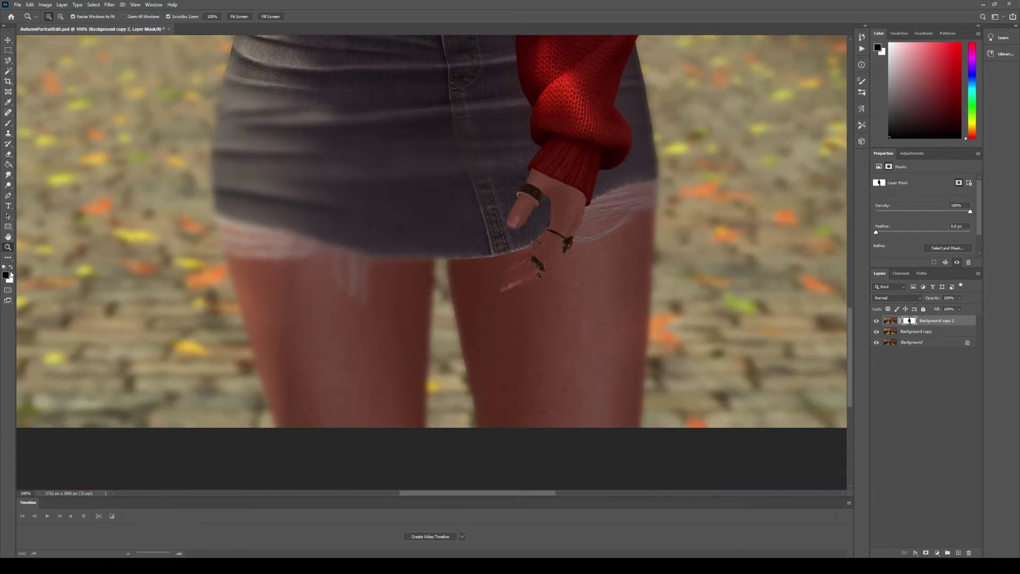
{"action": "left_click", "coordinate": [9, 124]}
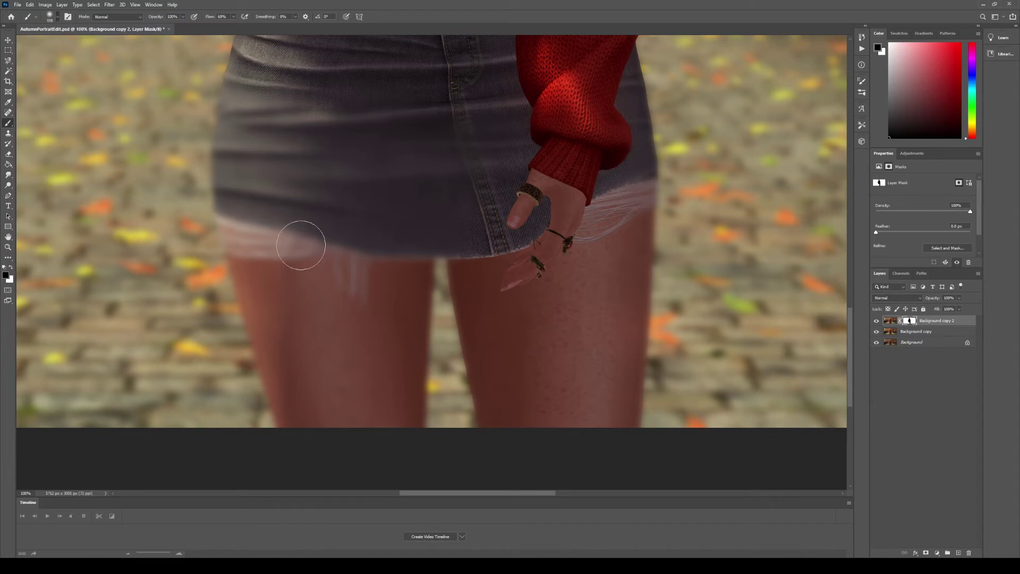
{"action": "mouse_move", "coordinate": [303, 236]}
{"action": "left_mouse_down"}
{"action": "mouse_move", "coordinate": [321, 336]}
{"action": "mouse_move", "coordinate": [350, 316]}
{"action": "mouse_move", "coordinate": [362, 203]}
{"action": "mouse_move", "coordinate": [386, 329]}
{"action": "left_mouse_up"}
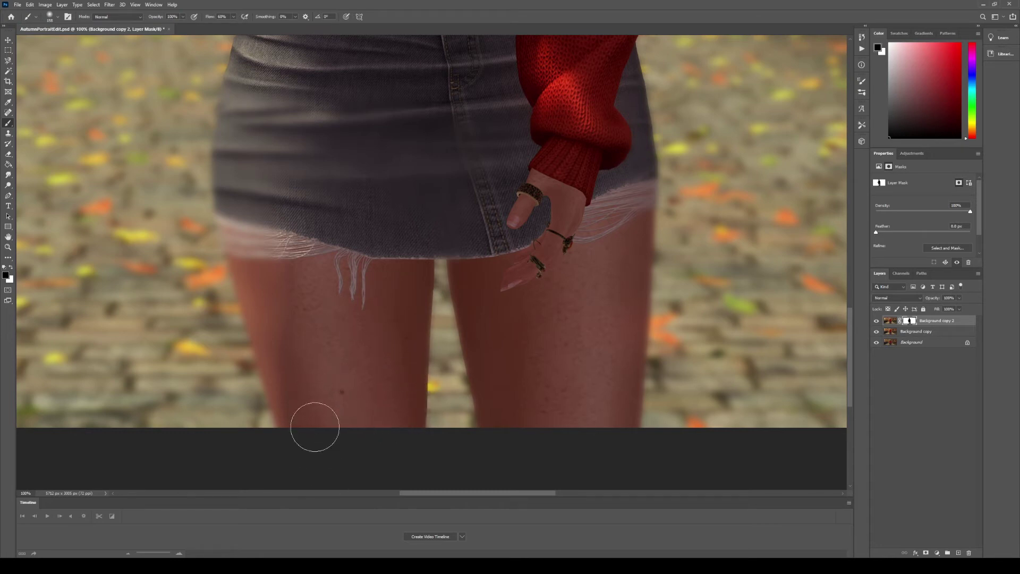
{"action": "left_click_drag", "start_coordinate": [283, 338], "coordinate": [265, 234]}
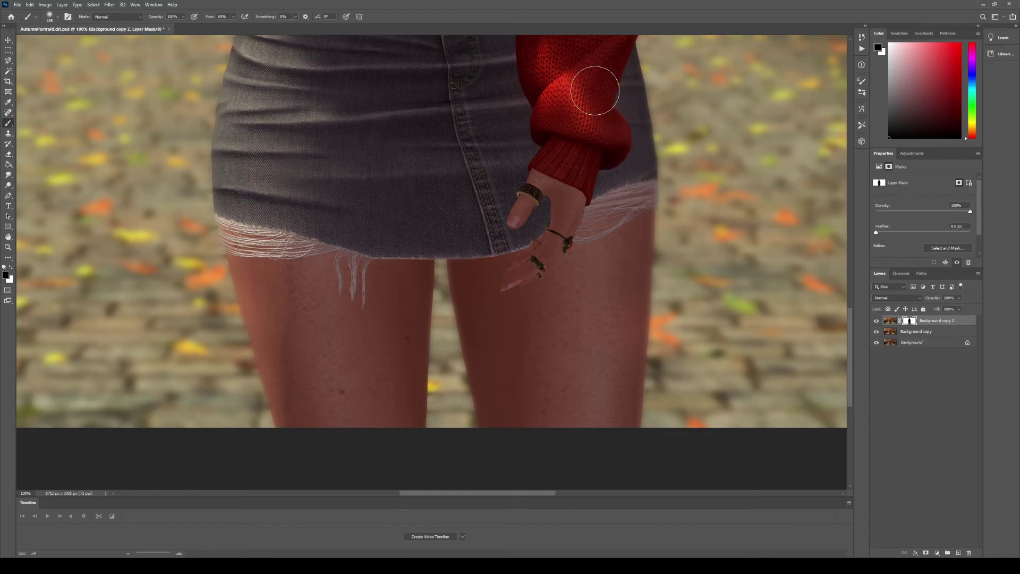
Set the brush opacity to 53% and refine the blur mask along the edges of the skirt, sleeves and sweater.
{"action": "scroll", "coordinate": [519, 136], "scroll_direction": "up", "scroll_amount": 6}
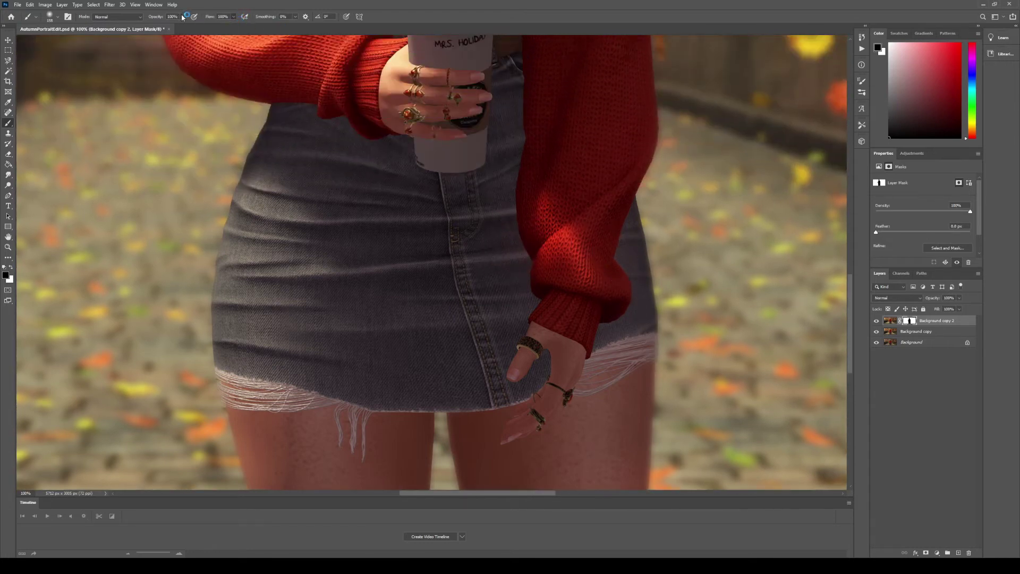
{"action": "key", "text": "5"}
{"action": "key", "text": "3"}
{"action": "scroll", "coordinate": [302, 104], "scroll_direction": "up", "scroll_amount": 3}
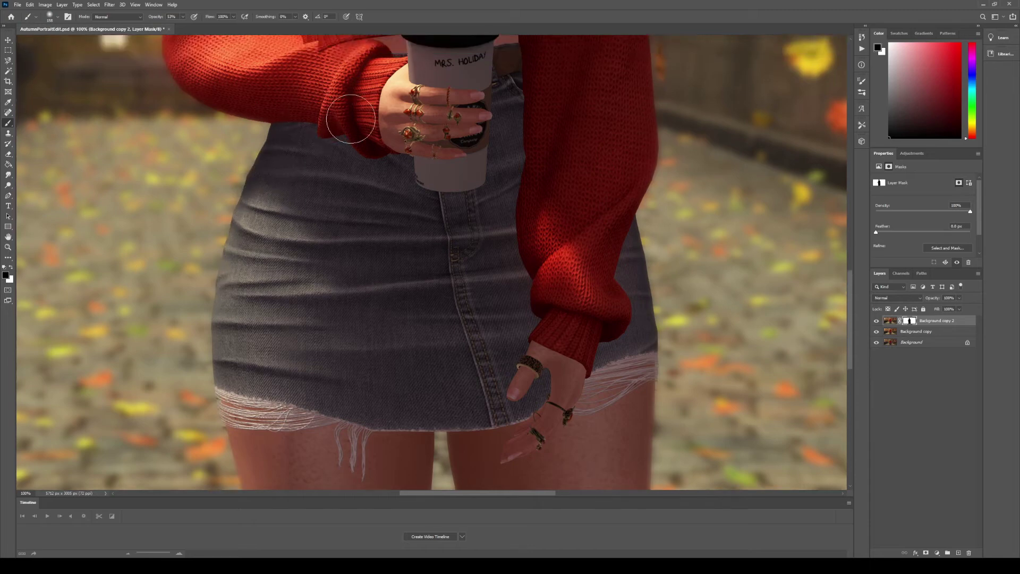
{"action": "scroll", "coordinate": [300, 274], "scroll_direction": "up", "scroll_amount": 3}
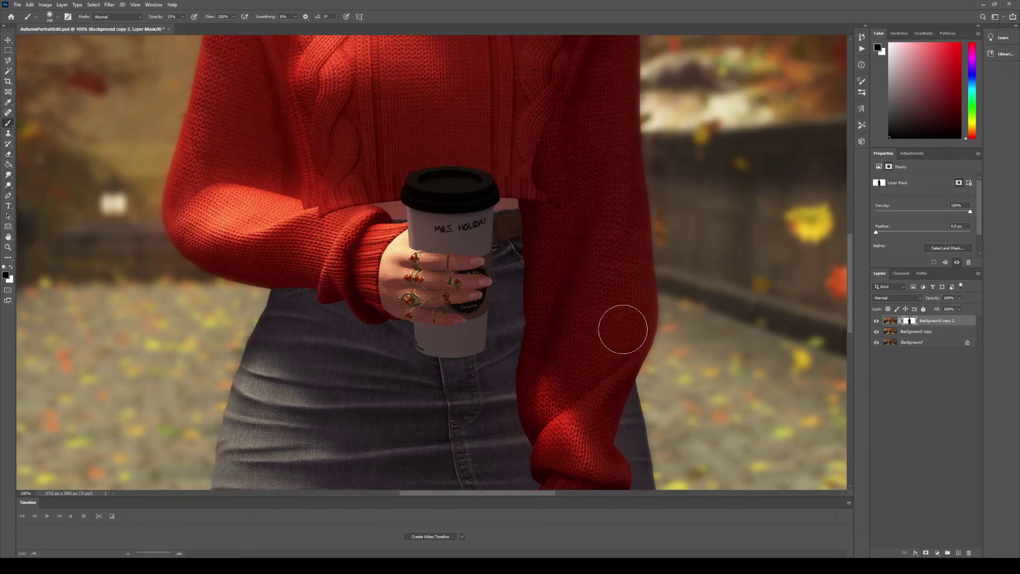
{"action": "scroll", "coordinate": [440, 165], "scroll_direction": "up", "scroll_amount": 4}
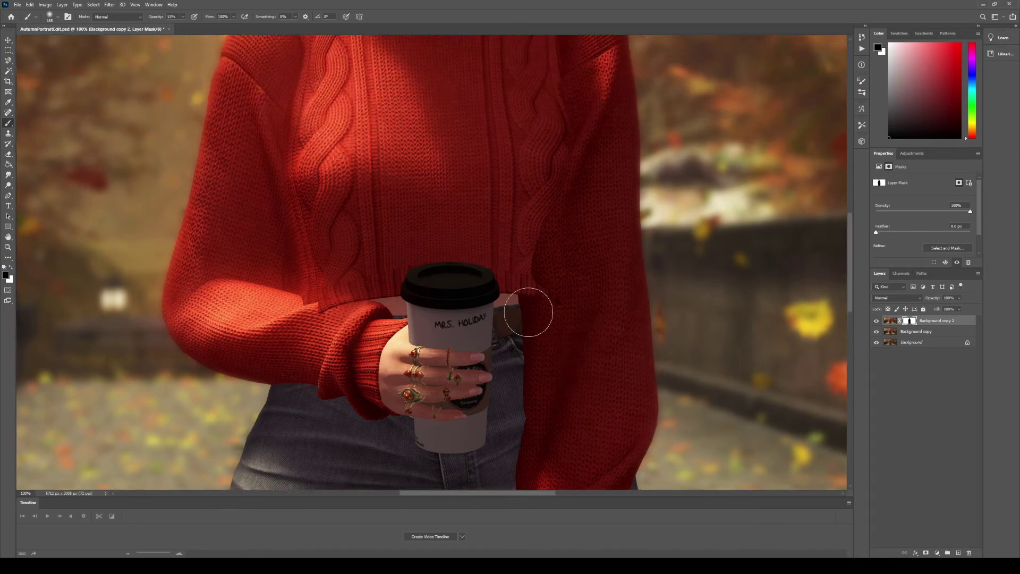
{"action": "scroll", "coordinate": [536, 270], "scroll_direction": "up", "scroll_amount": 2}
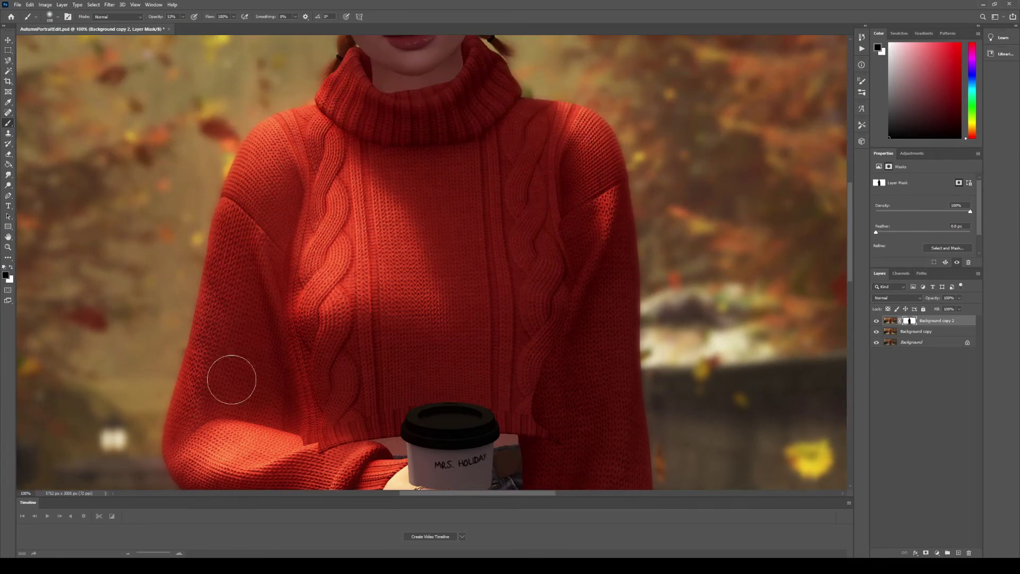
{"action": "scroll", "coordinate": [229, 404], "scroll_direction": "down", "scroll_amount": 3}
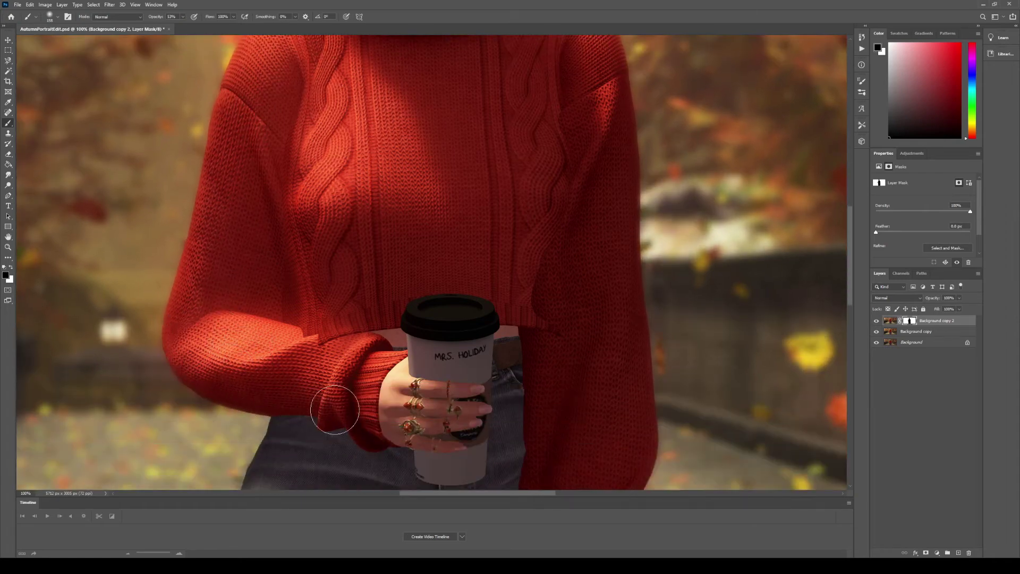
{"action": "scroll", "coordinate": [329, 414], "scroll_direction": "down", "scroll_amount": 1}
{"action": "scroll", "coordinate": [425, 415], "scroll_direction": "down", "scroll_amount": 3}
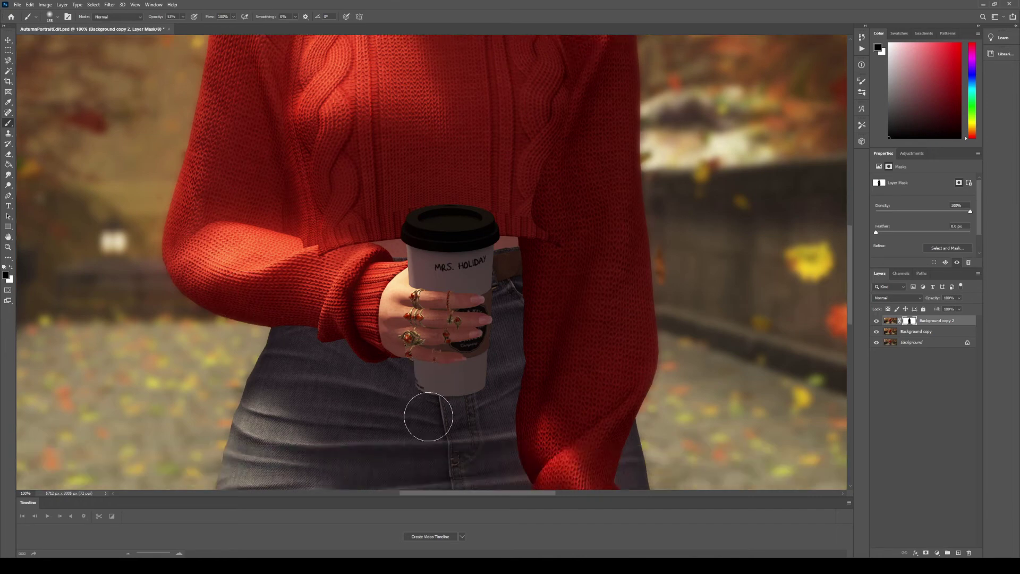
{"action": "scroll", "coordinate": [494, 326], "scroll_direction": "down", "scroll_amount": 3}
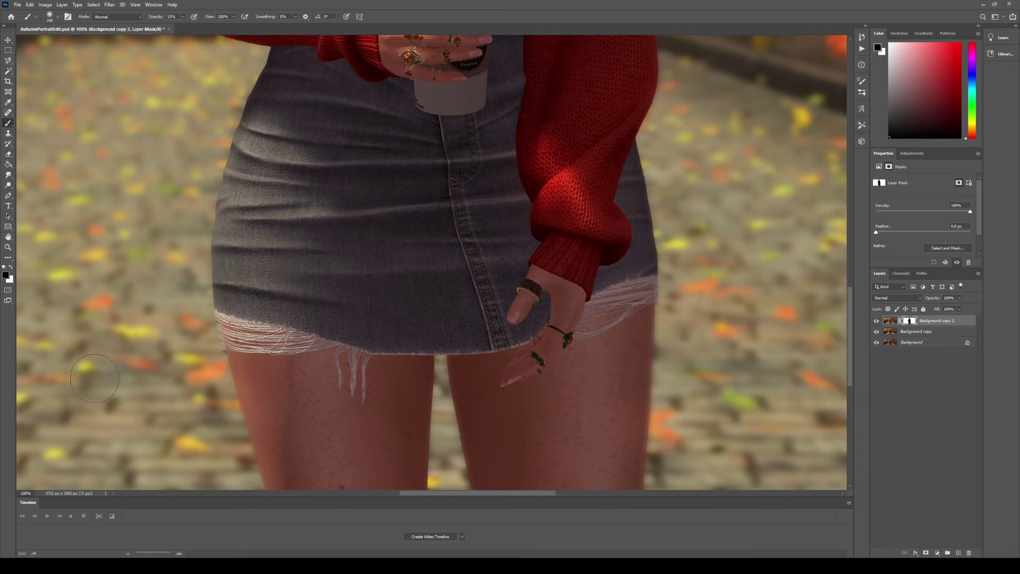
Fit the whole image in view and compare it with and without the blurred Background copy 2 layer.
{"action": "left_click", "coordinate": [9, 248]}
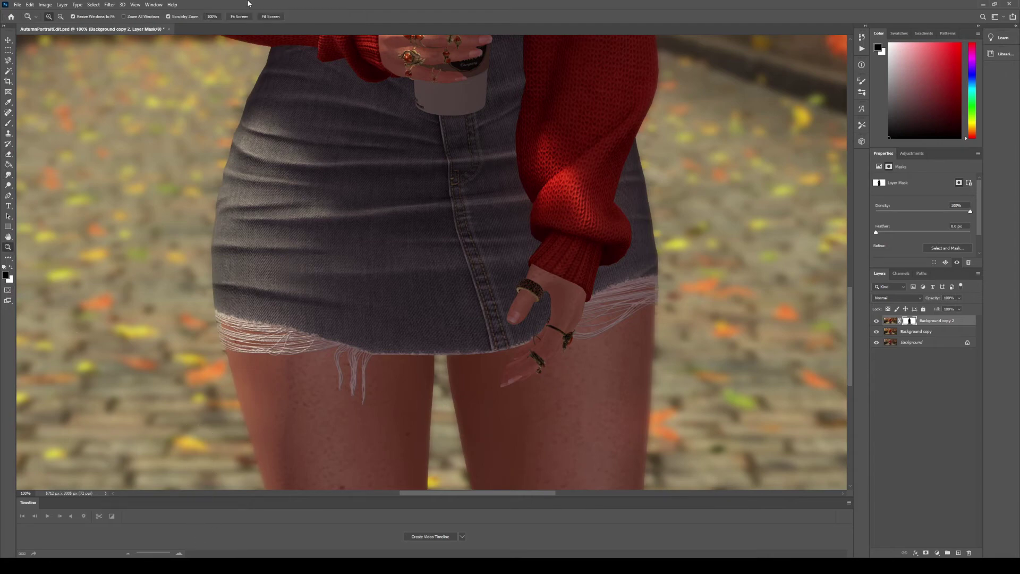
{"action": "left_click", "coordinate": [239, 16]}
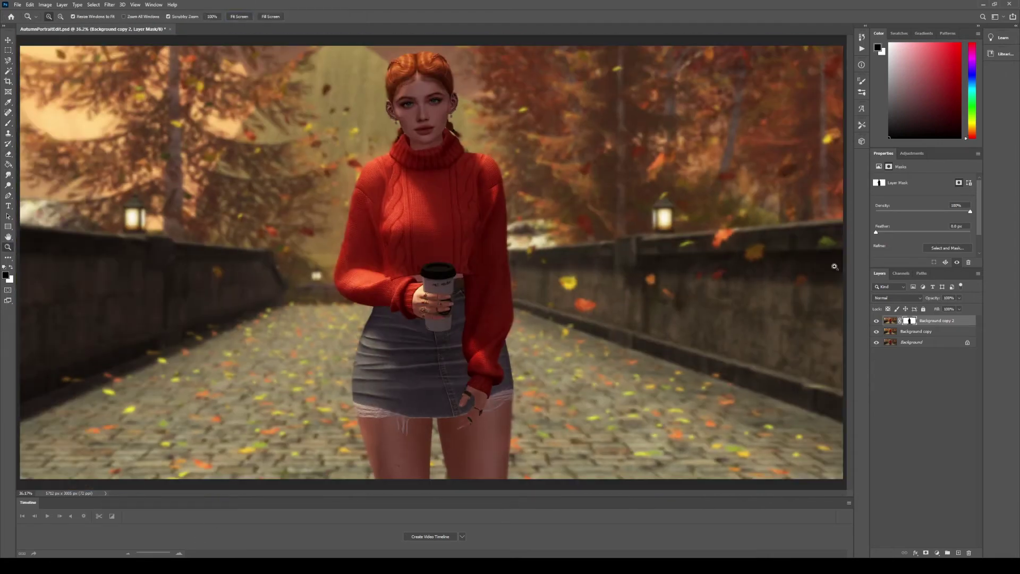
{"action": "left_click", "coordinate": [876, 321]}
{"action": "left_click", "coordinate": [876, 320]}
{"action": "left_click", "coordinate": [876, 321]}
{"action": "left_click", "coordinate": [876, 321]}
{"action": "left_click", "coordinate": [876, 321]}
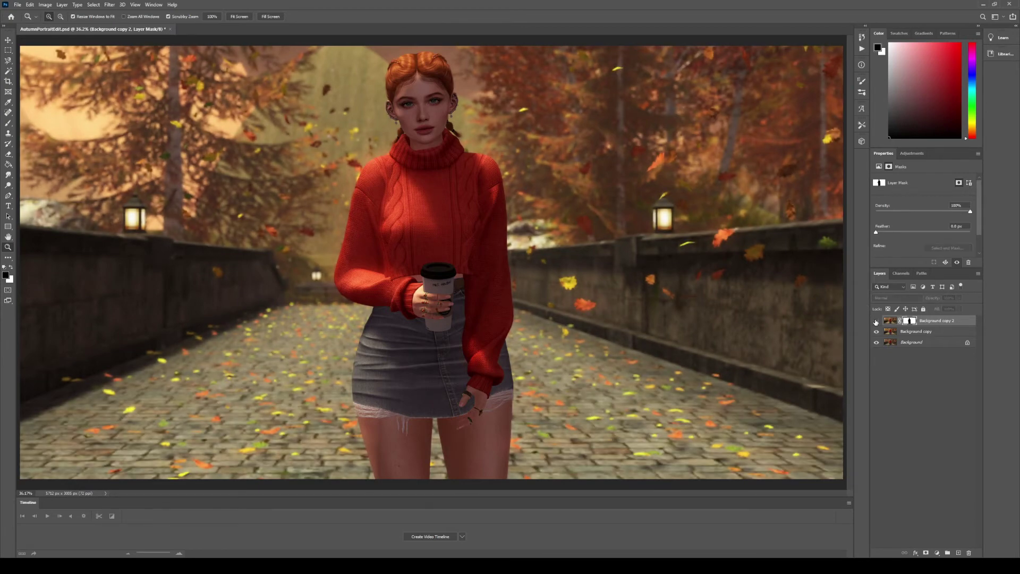
{"action": "left_click", "coordinate": [876, 320]}
{"action": "left_click", "coordinate": [876, 321]}
{"action": "left_click", "coordinate": [876, 321]}
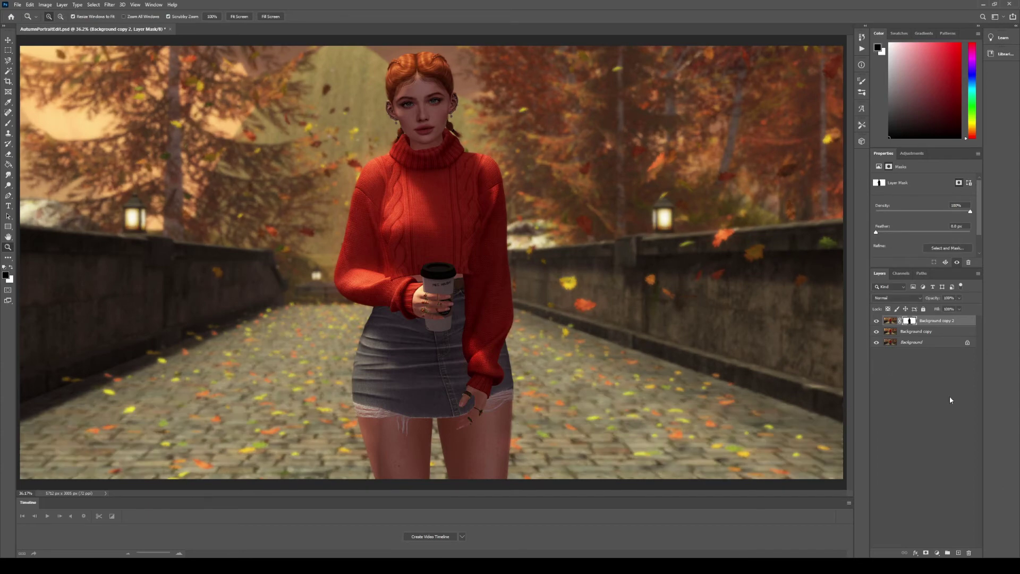
Merge Background copy 2 with Background copy and compare the merged layer with the original background.
{"action": "left_click", "coordinate": [925, 329]}
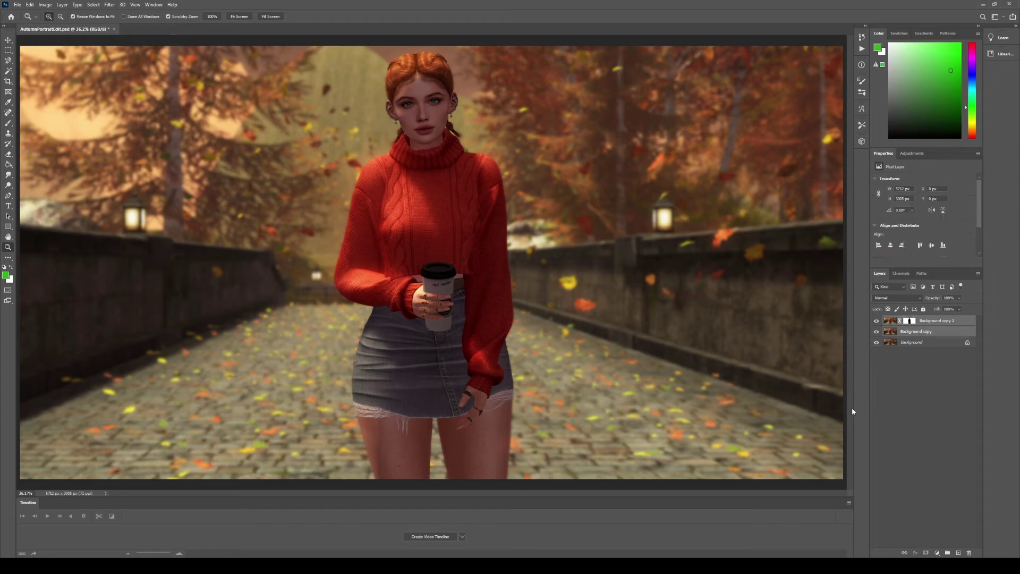
{"action": "key", "text": "ctrl+e"}
{"action": "left_click", "coordinate": [875, 321]}
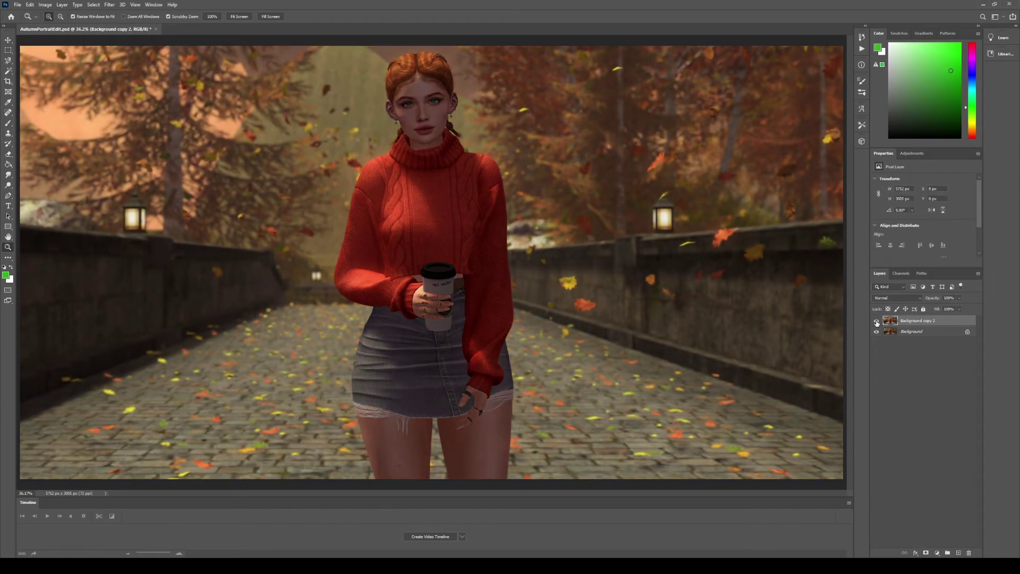
{"action": "left_click", "coordinate": [876, 321]}
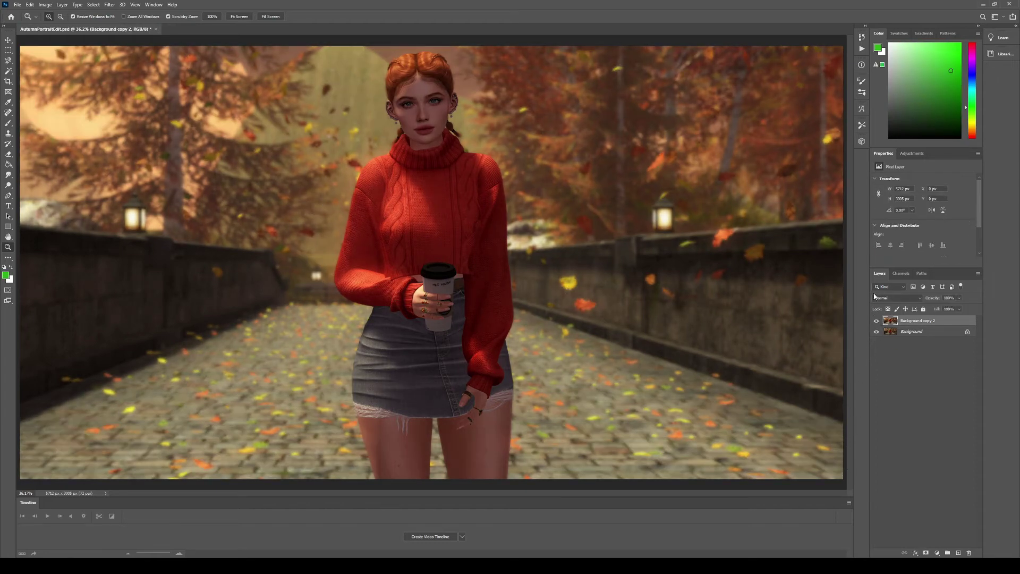
Inspect the turtleneck and shoulder edges up close, and undo the layer merge.
{"action": "left_click_drag", "start_coordinate": [445, 155], "coordinate": [459, 141]}
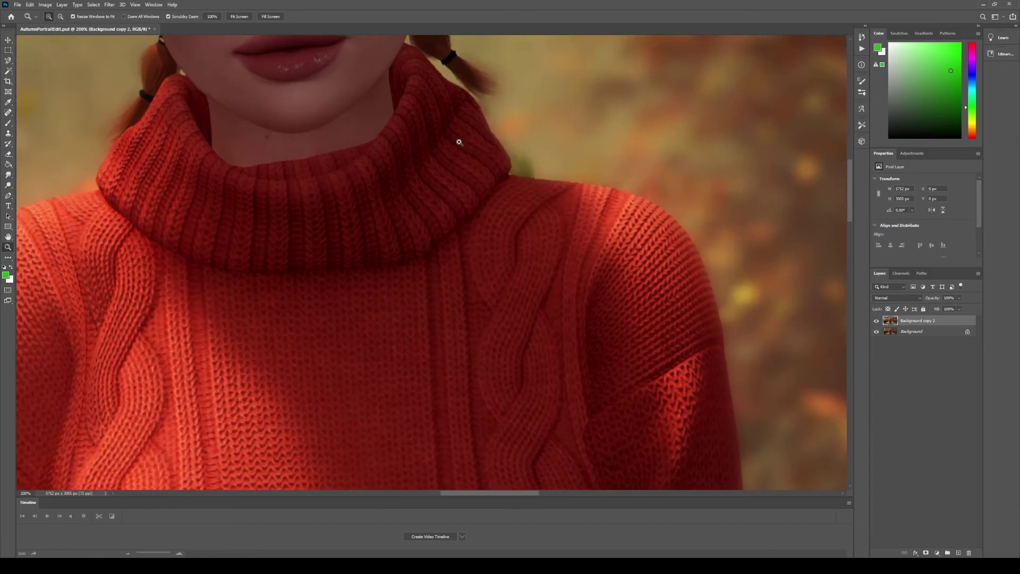
{"action": "scroll", "coordinate": [457, 159], "scroll_direction": "up", "scroll_amount": 3}
{"action": "left_click", "coordinate": [513, 279]}
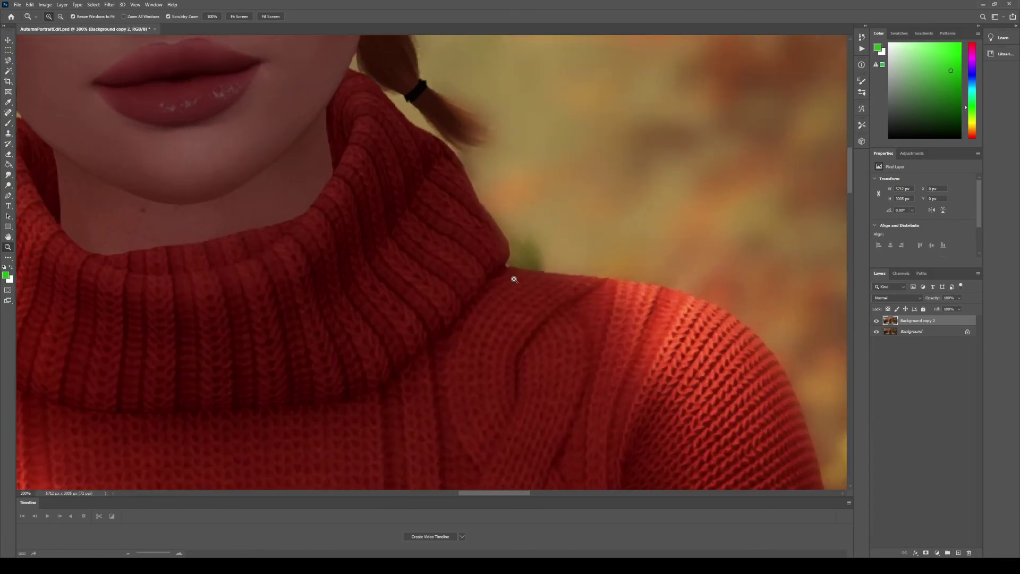
{"action": "key", "text": "ctrl+z"}
Refine the mask where the turtleneck meets her left shoulder, painting white on the background and black on the knit at 53% opacity.
{"action": "left_click", "coordinate": [910, 321]}
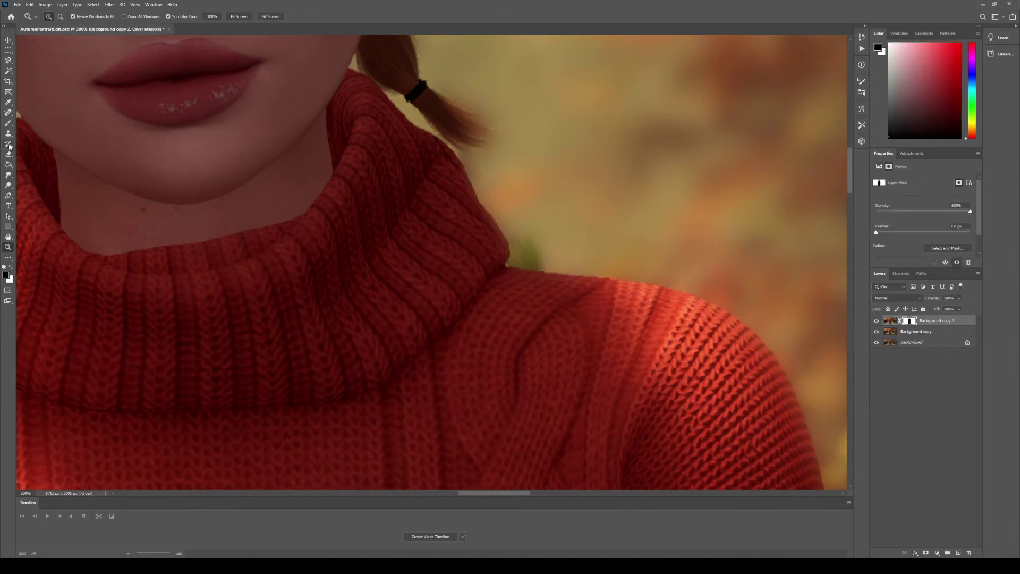
{"action": "left_click", "coordinate": [10, 269]}
{"action": "left_click", "coordinate": [9, 176]}
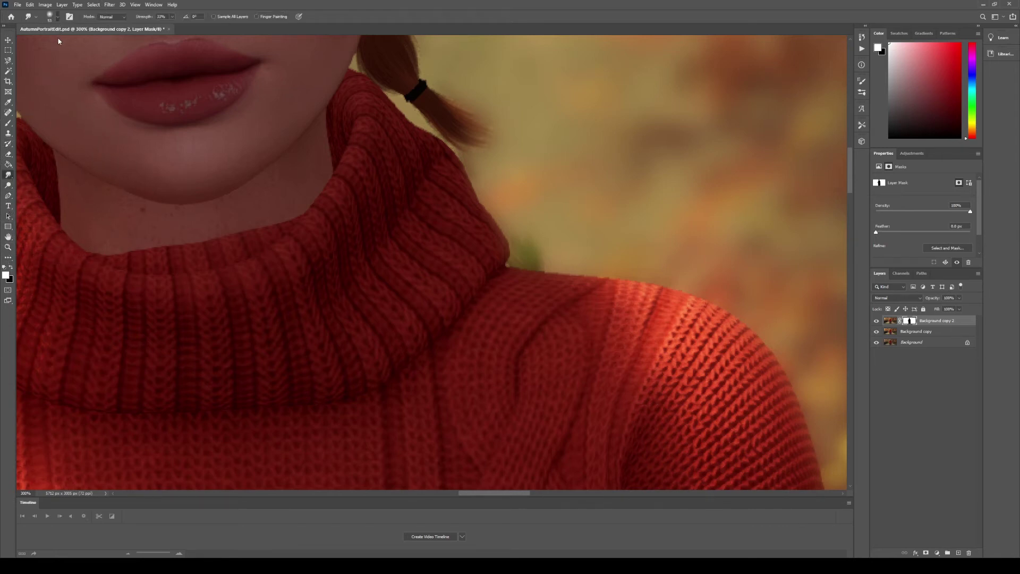
{"action": "left_click", "coordinate": [7, 123]}
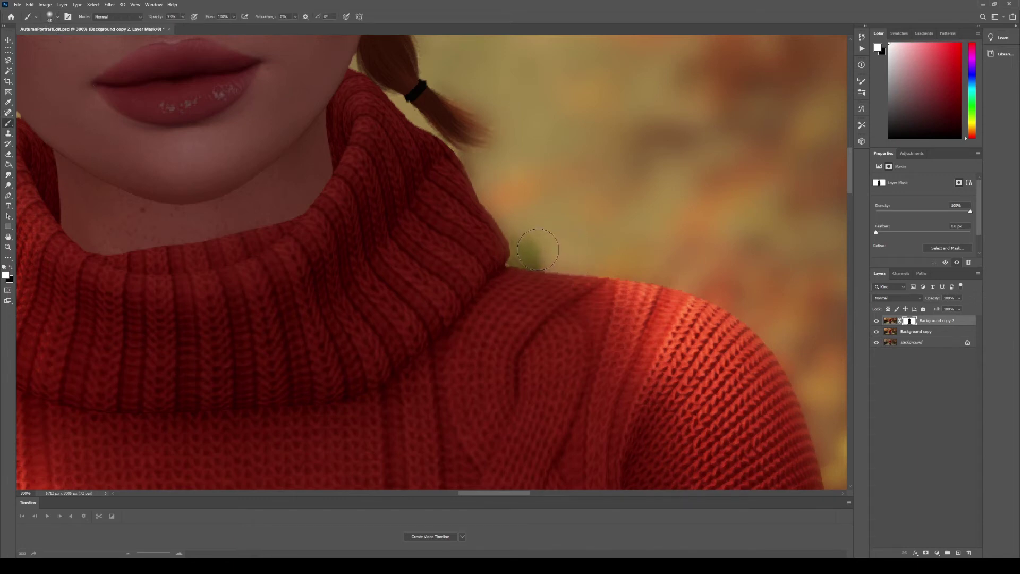
{"action": "key", "text": "5"}
{"action": "key", "text": "3"}
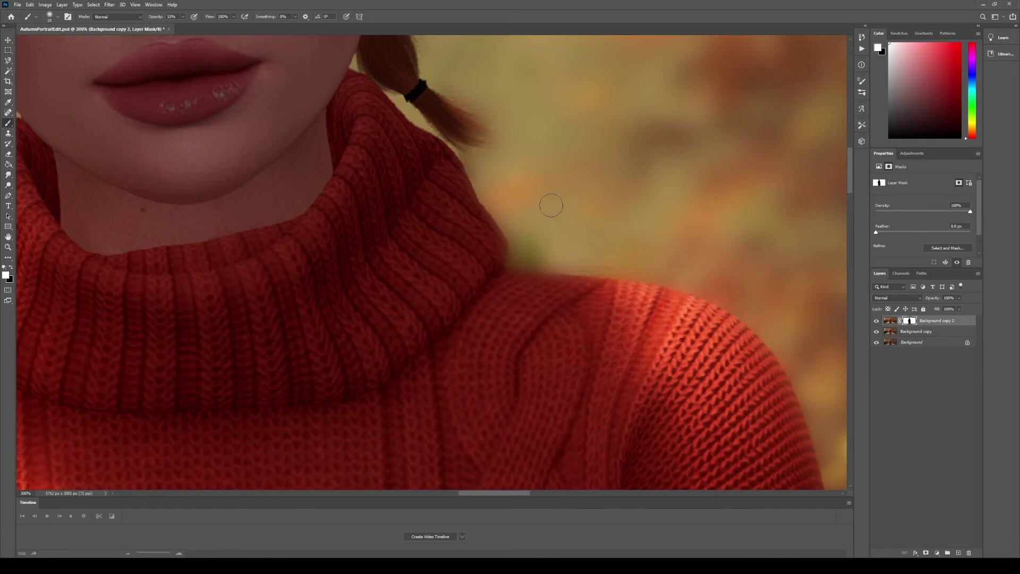
{"action": "left_click", "coordinate": [5, 265]}
{"action": "mouse_move", "coordinate": [494, 257]}
{"action": "left_mouse_down"}
{"action": "mouse_move", "coordinate": [489, 271]}
{"action": "mouse_move", "coordinate": [505, 278]}
{"action": "mouse_move", "coordinate": [595, 292]}
{"action": "left_mouse_up"}
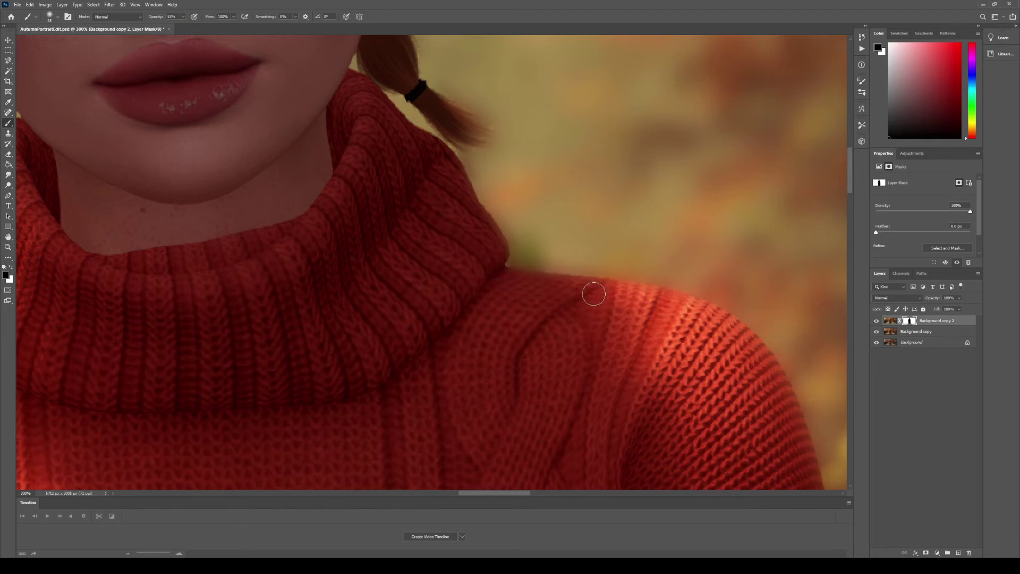
Compare the full image with and without the blurred layer, and merge Background copy 2 with Background copy.
{"action": "left_click", "coordinate": [8, 247]}
{"action": "left_click", "coordinate": [239, 17]}
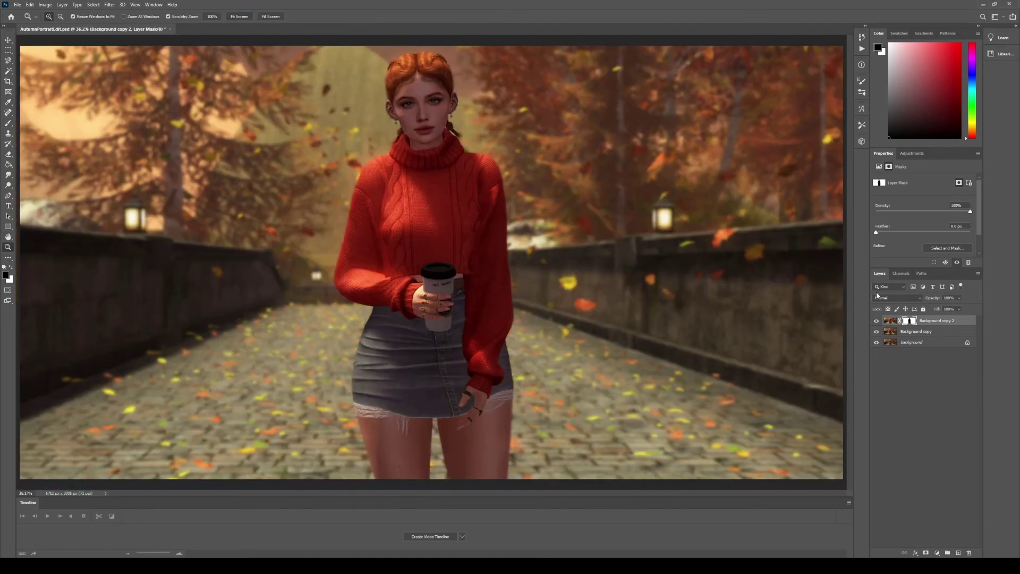
{"action": "left_click", "coordinate": [876, 321]}
{"action": "left_click", "coordinate": [876, 321]}
{"action": "left_click", "coordinate": [939, 331]}
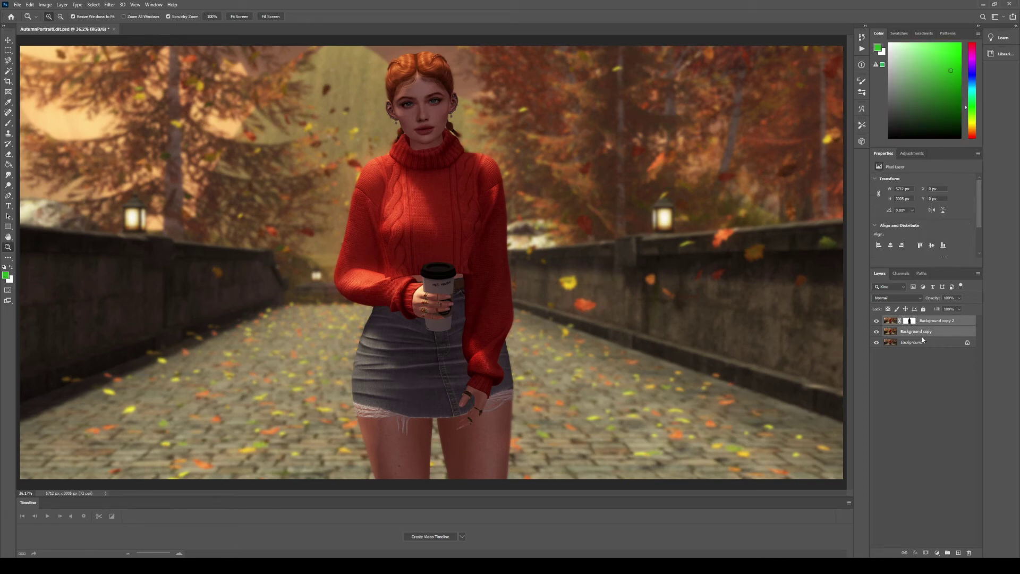
{"action": "key", "text": "ctrl+e"}
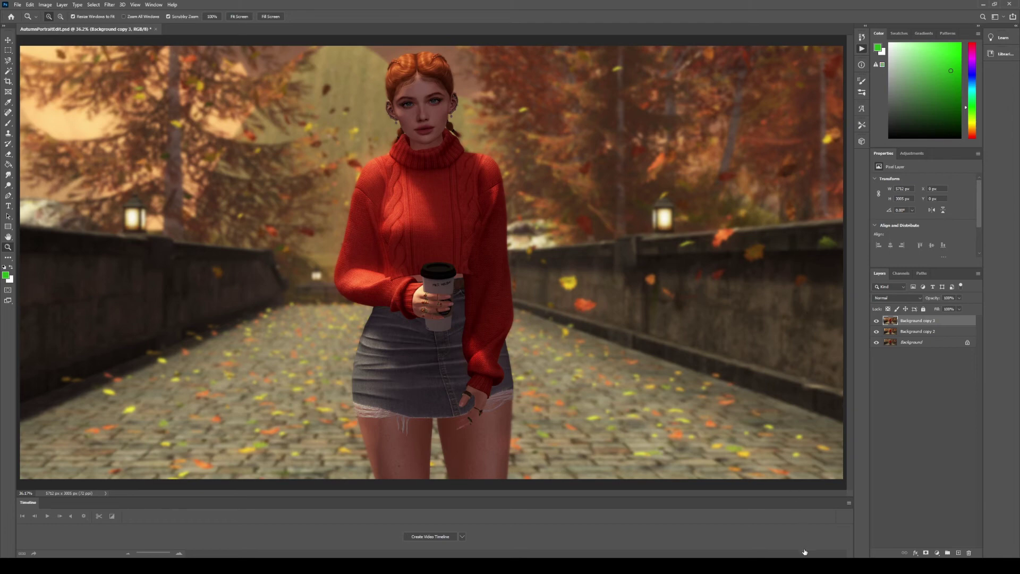
Apply the RS I - Indie action above a copy of the merged layer and inspect its Vibrance and Photo Filter settings.
{"action": "key", "text": "F2"}
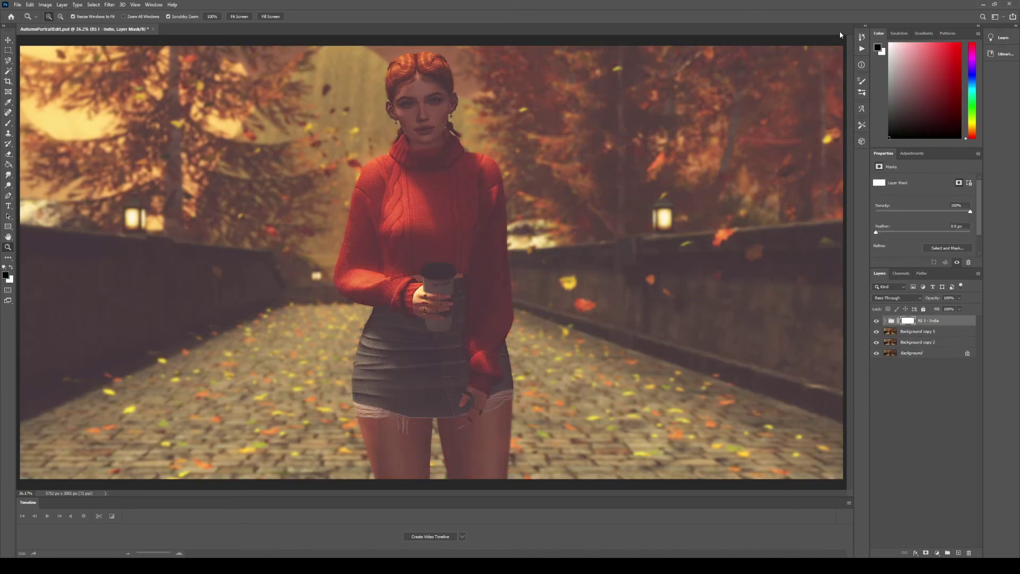
{"action": "left_click", "coordinate": [885, 320]}
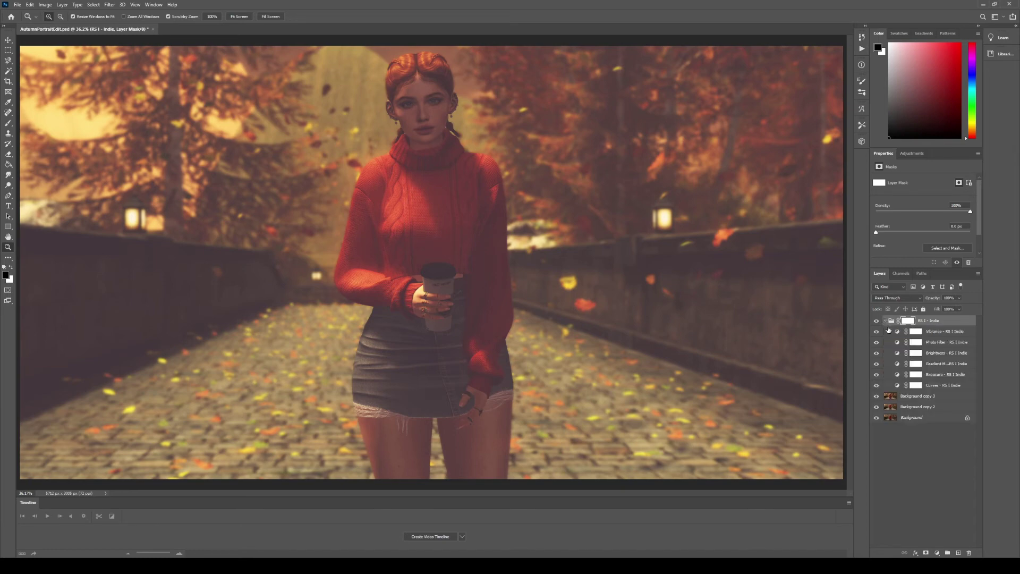
{"action": "left_click", "coordinate": [897, 332]}
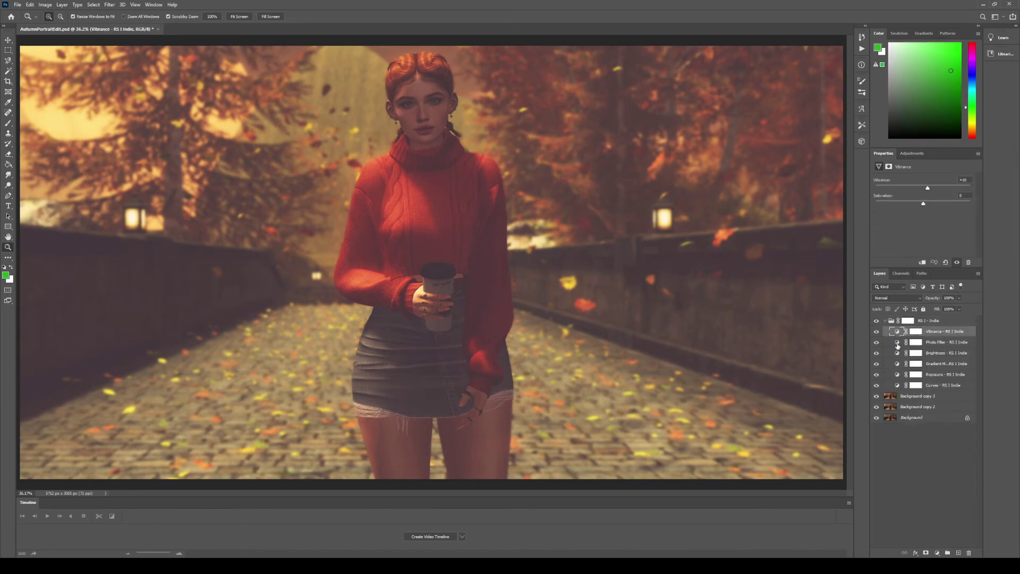
{"action": "left_click", "coordinate": [897, 344]}
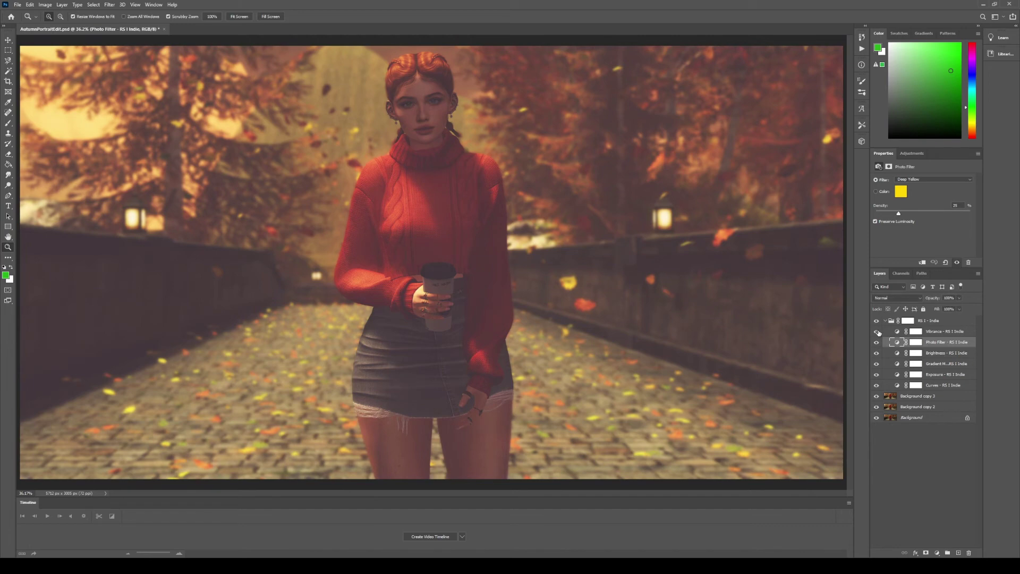
Hide the Vibrance and Gradient Map adjustment layers in the RS I - Indie group.
{"action": "left_click", "coordinate": [876, 331]}
{"action": "left_click", "coordinate": [884, 332]}
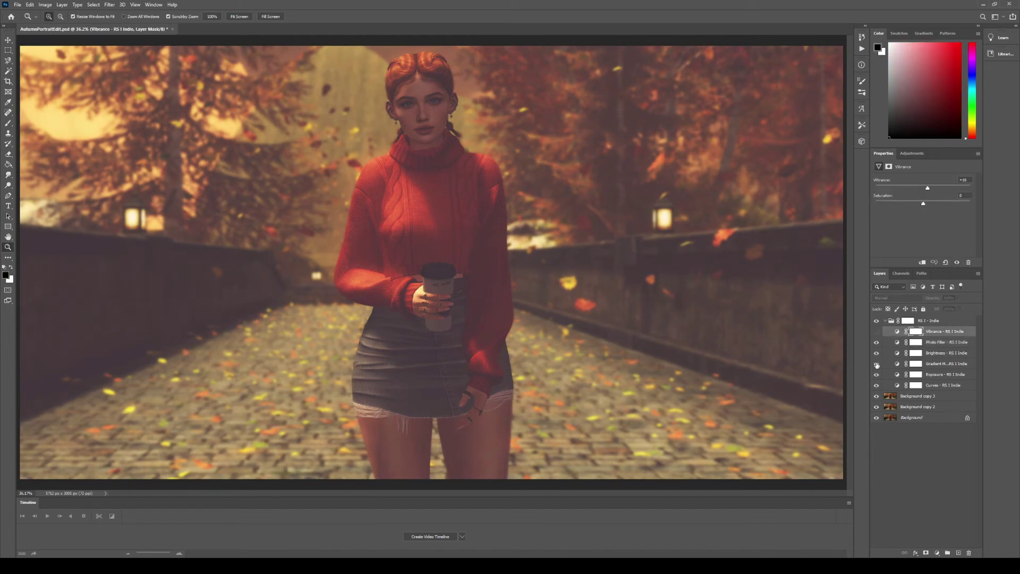
{"action": "left_click", "coordinate": [876, 364]}
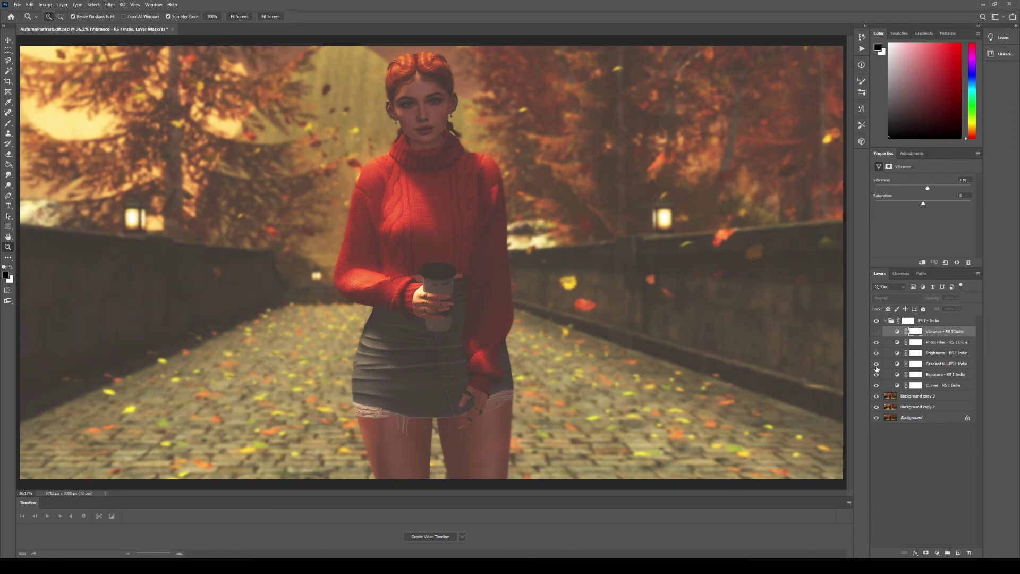
{"action": "left_click", "coordinate": [876, 364]}
Compare the image with and without the Exposure adjustment, and lower that layer's opacity to about 70%.
{"action": "left_click", "coordinate": [877, 375]}
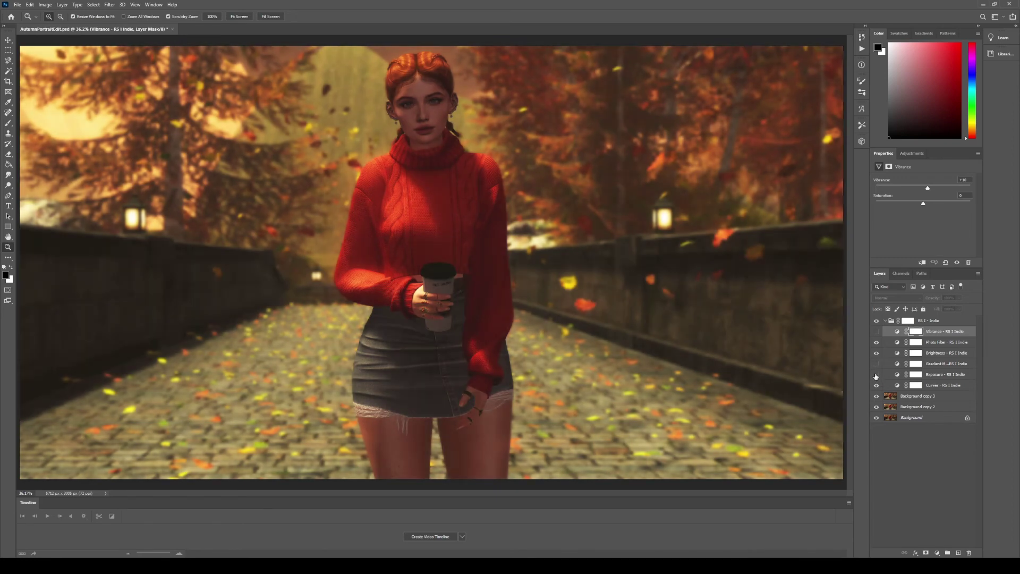
{"action": "left_click", "coordinate": [877, 376]}
{"action": "left_click", "coordinate": [877, 375]}
{"action": "left_click", "coordinate": [877, 375]}
{"action": "left_click", "coordinate": [886, 376]}
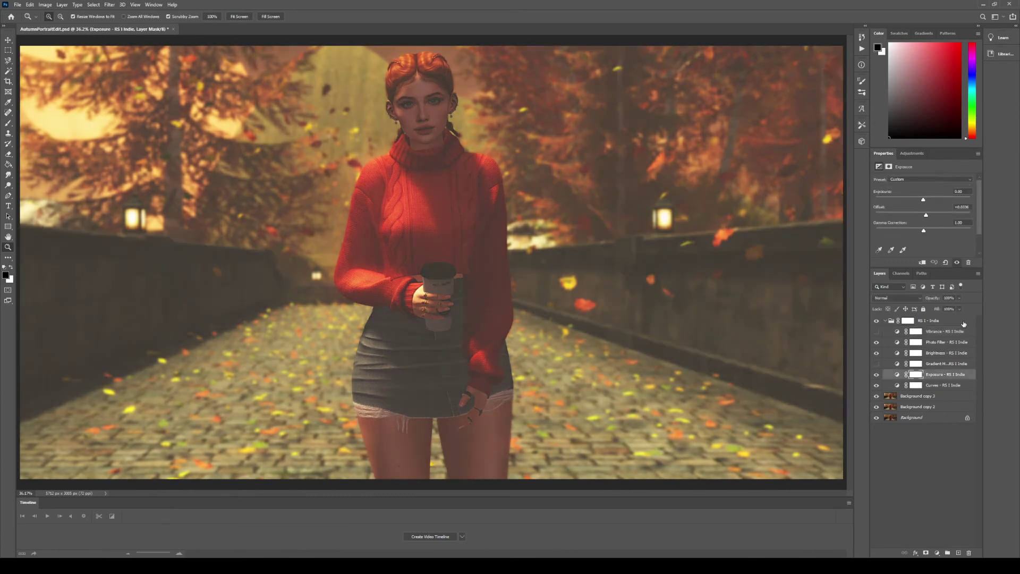
{"action": "left_click_drag", "start_coordinate": [959, 298], "coordinate": [950, 312]}
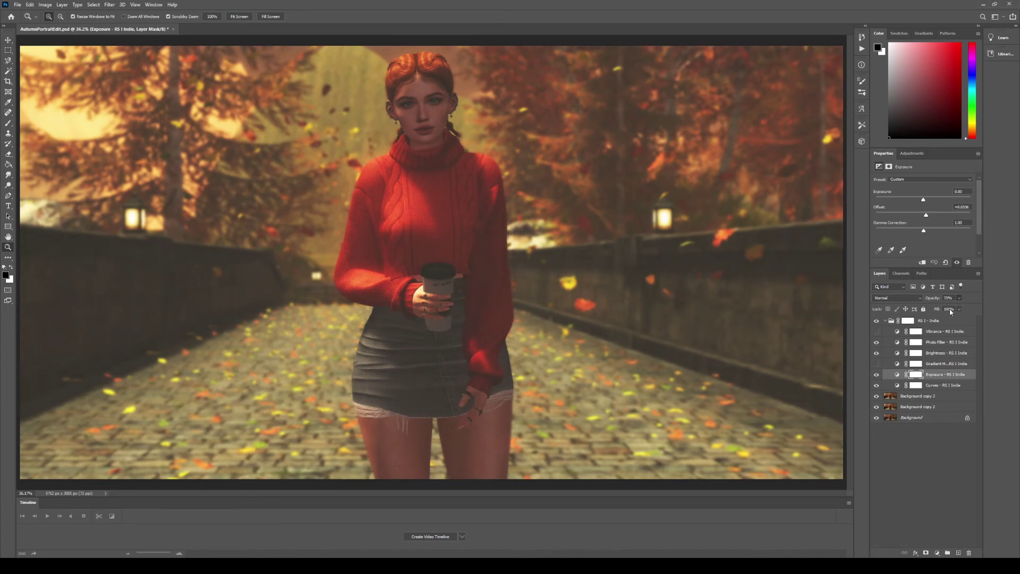
{"action": "left_click_drag", "start_coordinate": [951, 312], "coordinate": [950, 312]}
Try reduced opacities on the whole RS I - Indie group, and return it to 100%.
{"action": "left_click", "coordinate": [886, 388]}
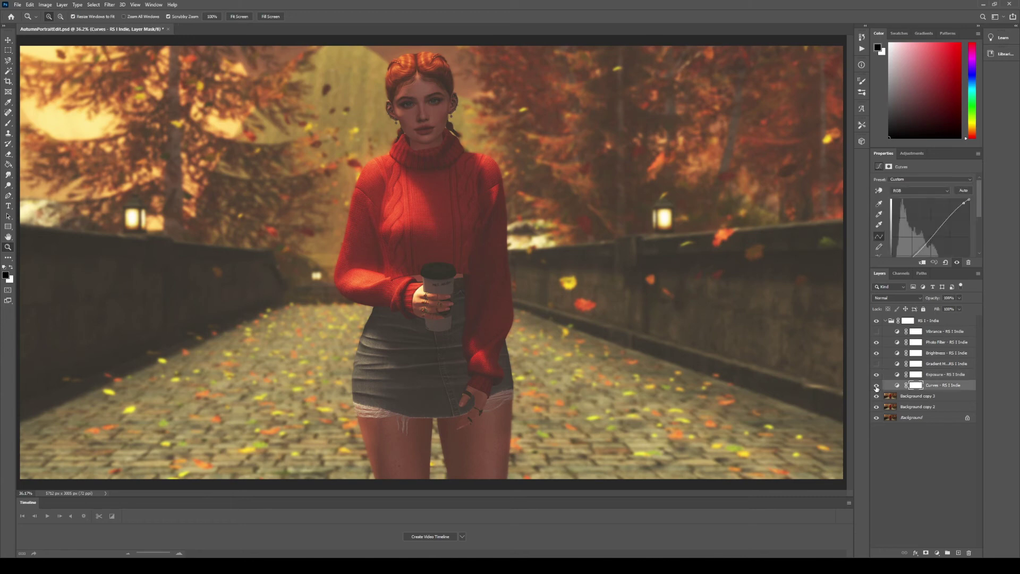
{"action": "left_click", "coordinate": [908, 321]}
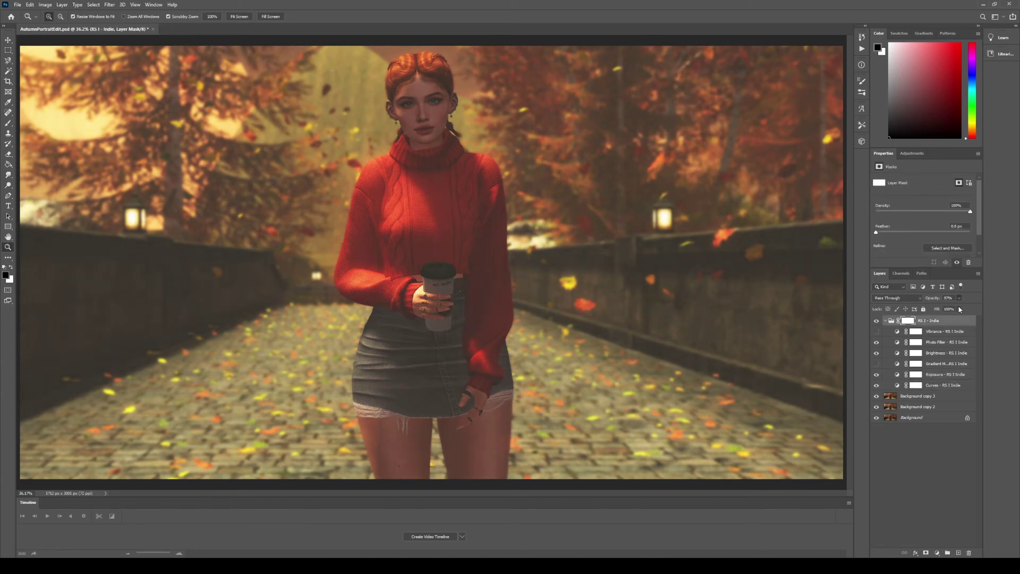
{"action": "key", "text": "7"}
{"action": "key", "text": "8"}
{"action": "key", "text": "0"}
Collapse the RS I - Indie group and merge it with Background copy 3 and Background copy 2.
{"action": "left_click", "coordinate": [888, 322]}
{"action": "left_click", "coordinate": [884, 320]}
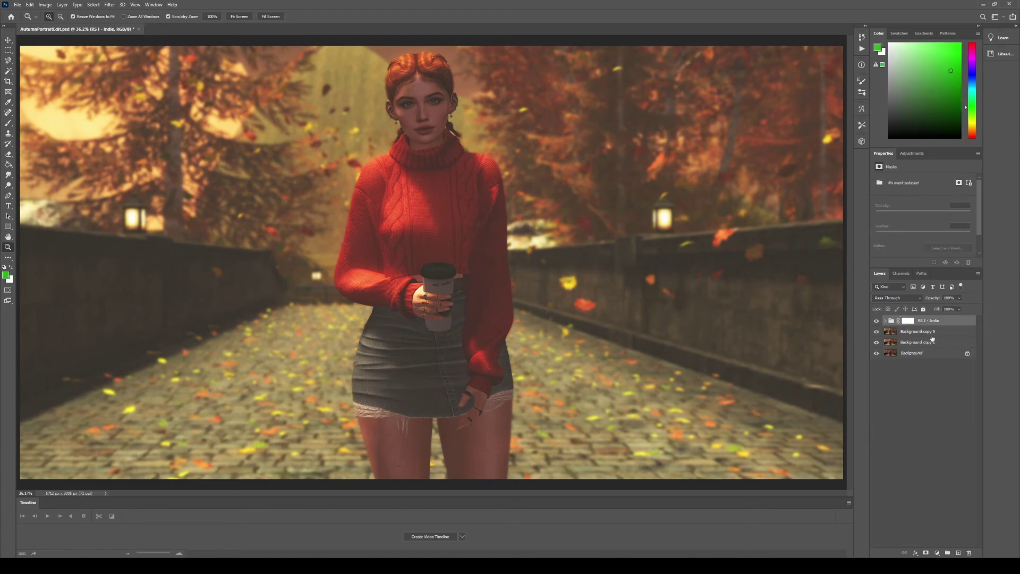
{"action": "left_click", "coordinate": [932, 340], "text": "shift"}
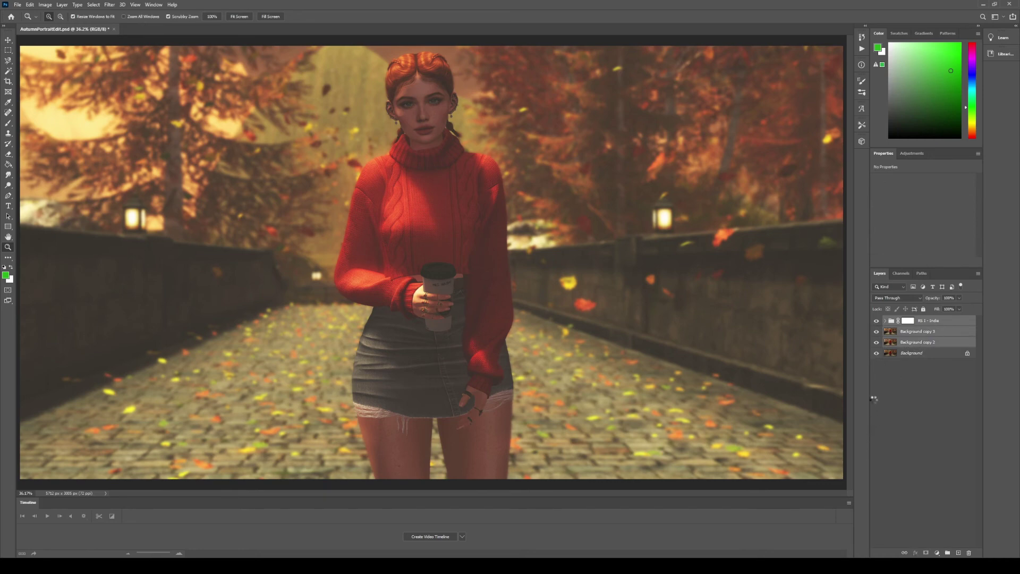
{"action": "key", "text": "ctrl+e"}
Compare the merged RS I - Indie layer with the original Background image by switching its visibility.
{"action": "left_click", "coordinate": [877, 320]}
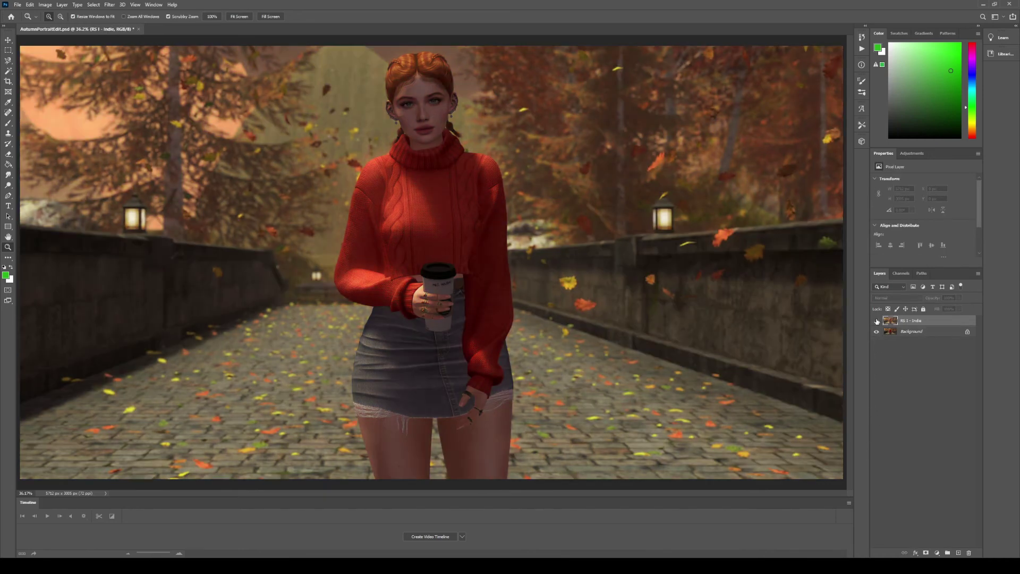
{"action": "left_click", "coordinate": [877, 320]}
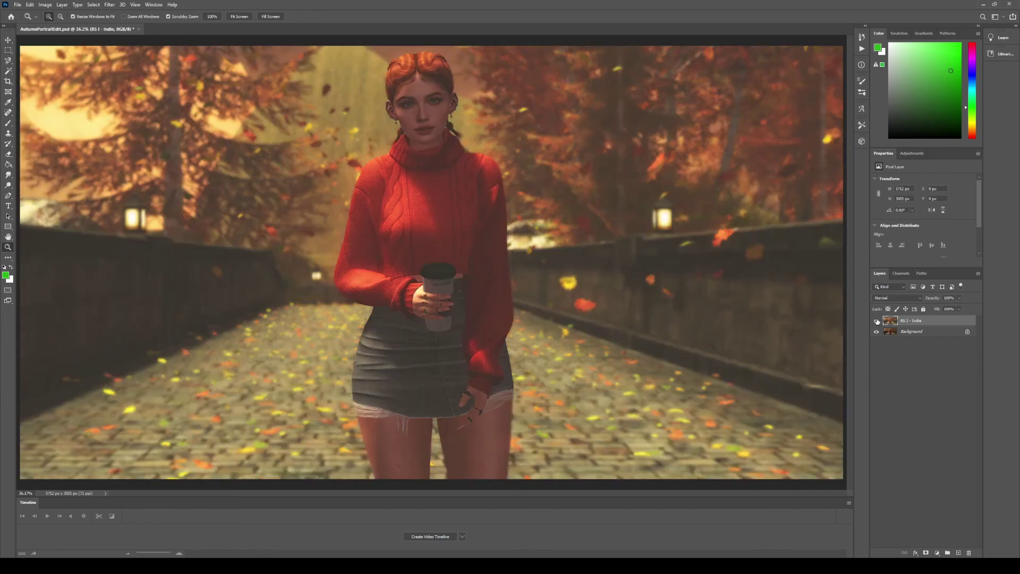
{"action": "left_click", "coordinate": [876, 320]}
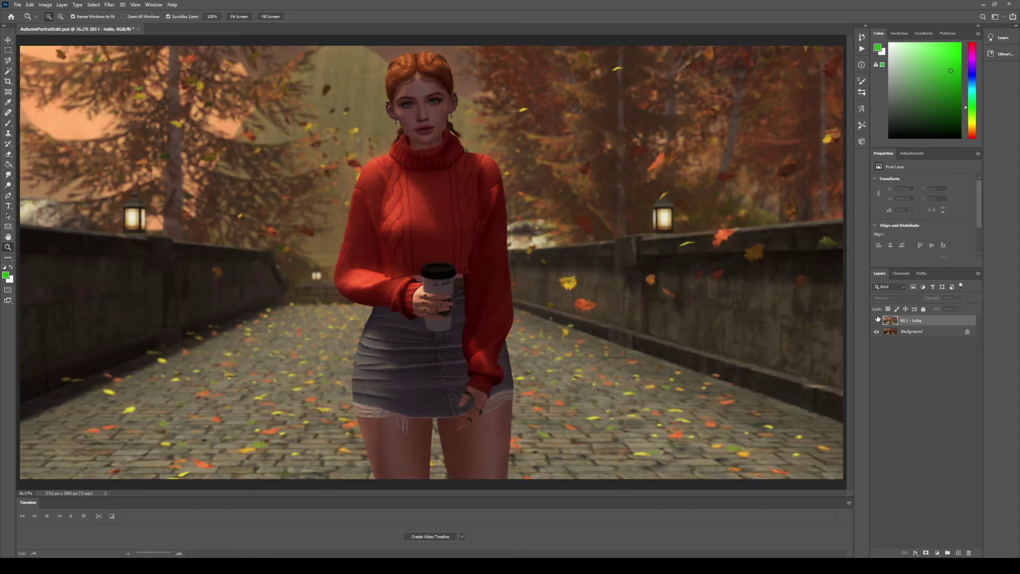
{"action": "left_click", "coordinate": [877, 321]}
{"action": "left_click", "coordinate": [877, 320]}
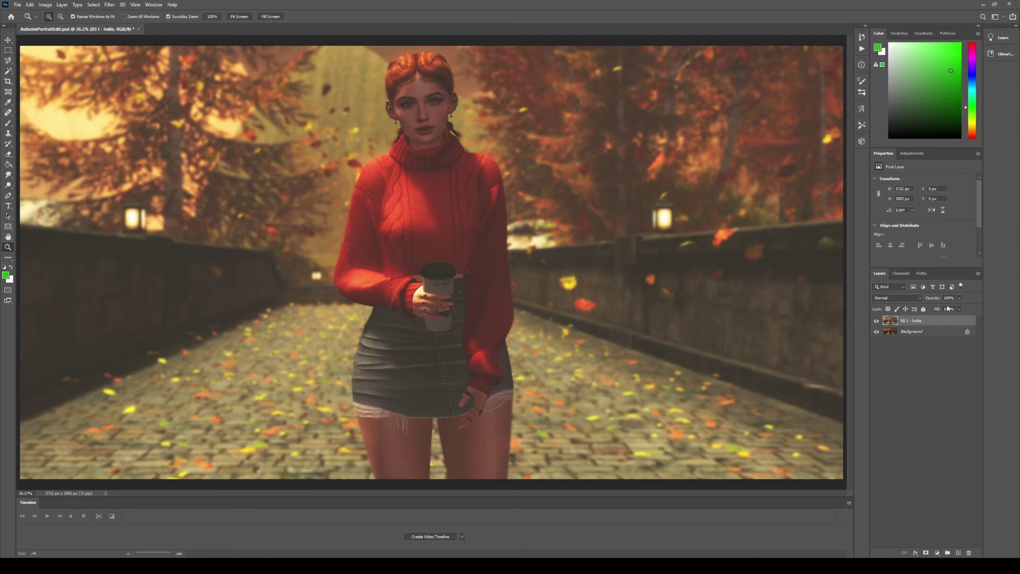
{"action": "left_click", "coordinate": [876, 320]}
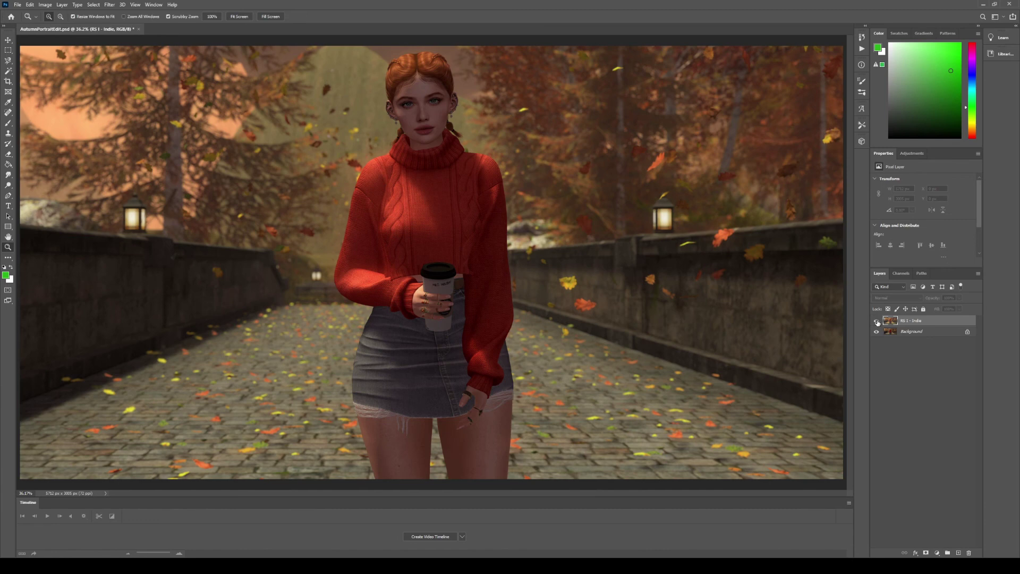
{"action": "left_click", "coordinate": [877, 320]}
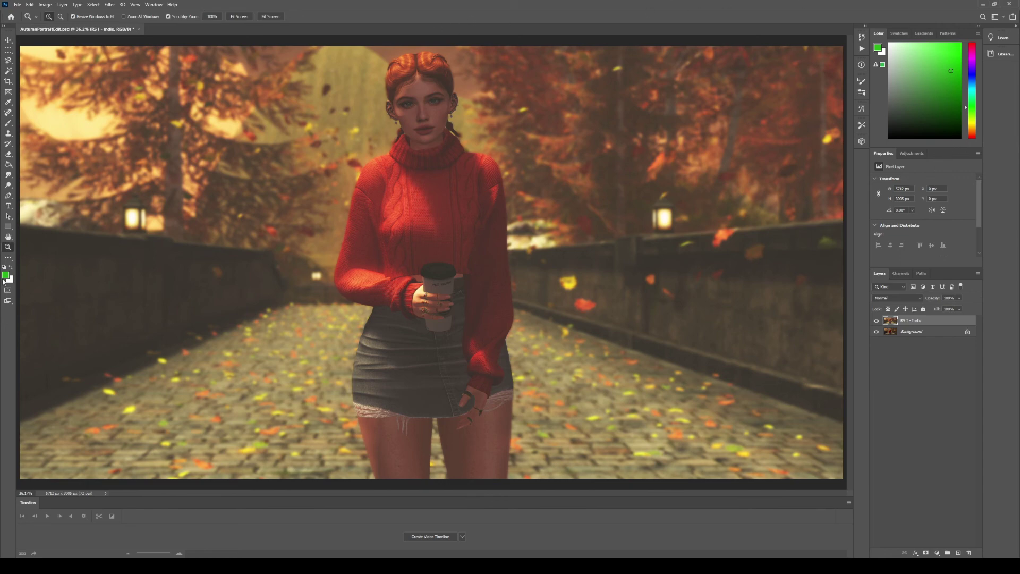
{"action": "left_click", "coordinate": [877, 322]}
{"action": "left_click", "coordinate": [878, 321]}
{"action": "left_click", "coordinate": [877, 321]}
{"action": "left_click", "coordinate": [877, 321]}
Duplicate the RS I - Indie layer, and enlarge the woman's face to 100%.
{"action": "left_click", "coordinate": [71, 38]}
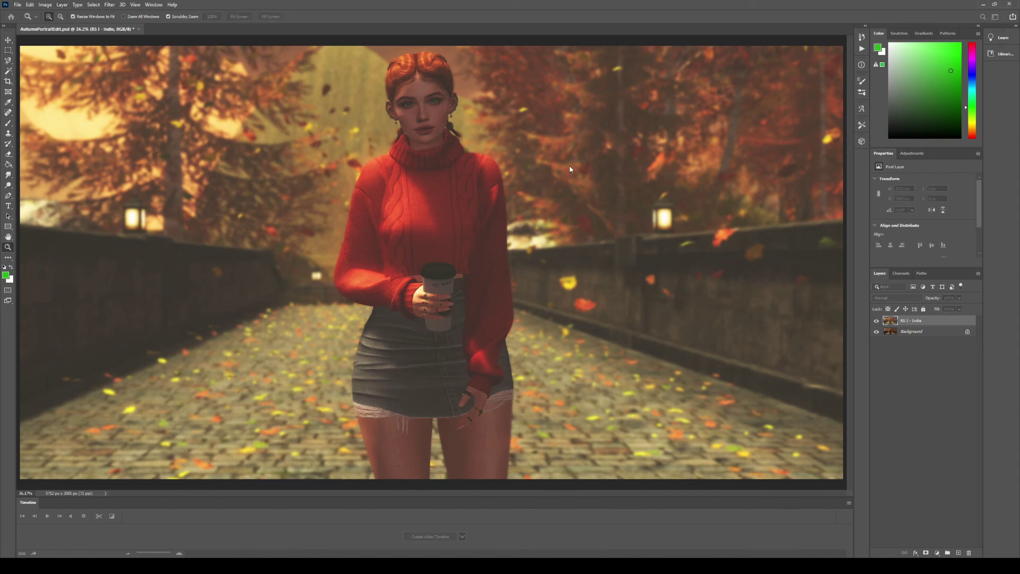
{"action": "key", "text": "Return"}
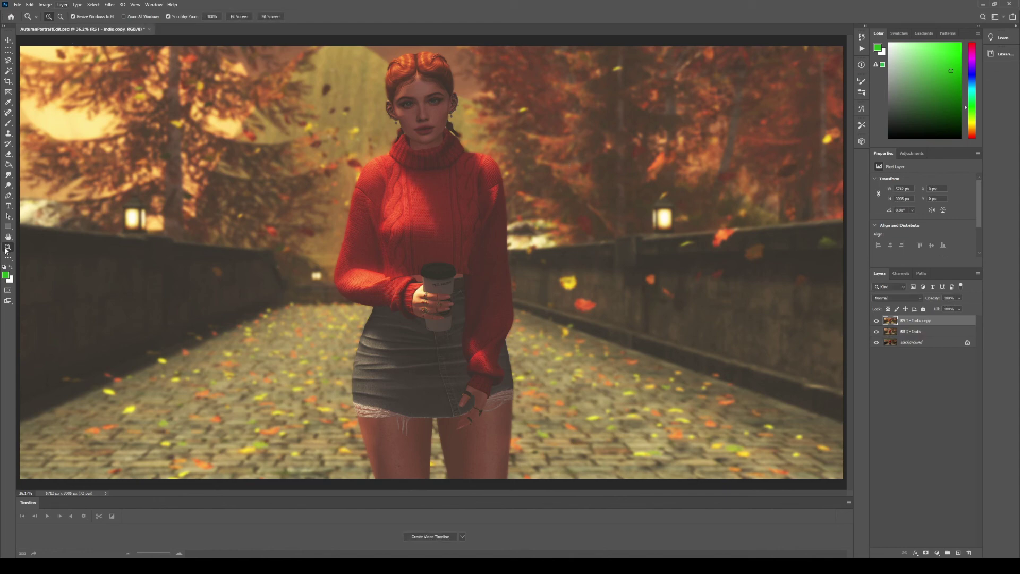
{"action": "left_click_drag", "start_coordinate": [410, 86], "coordinate": [409, 86]}
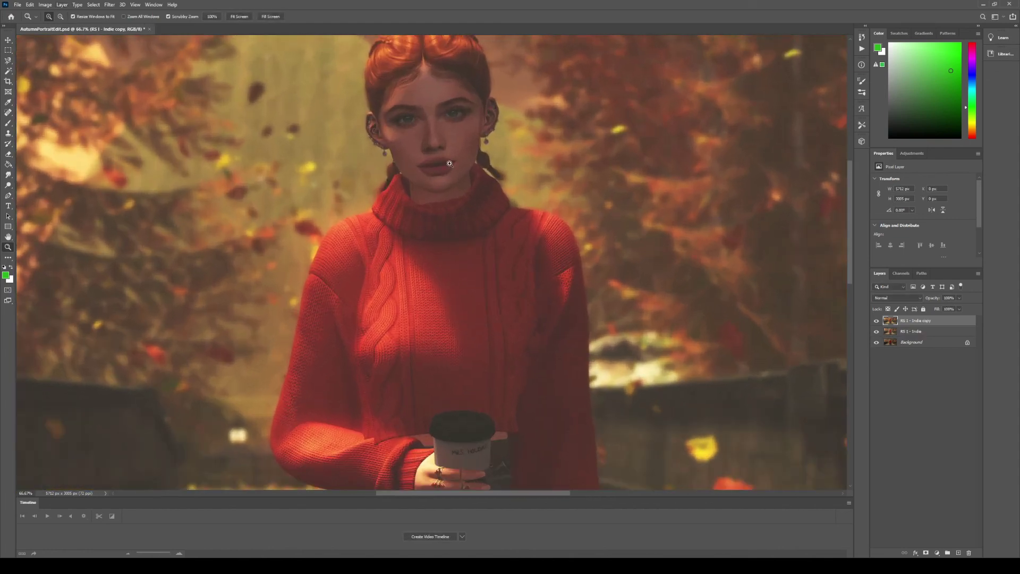
{"action": "scroll", "coordinate": [449, 164], "scroll_direction": "up", "scroll_amount": 3}
{"action": "left_click", "coordinate": [455, 228]}
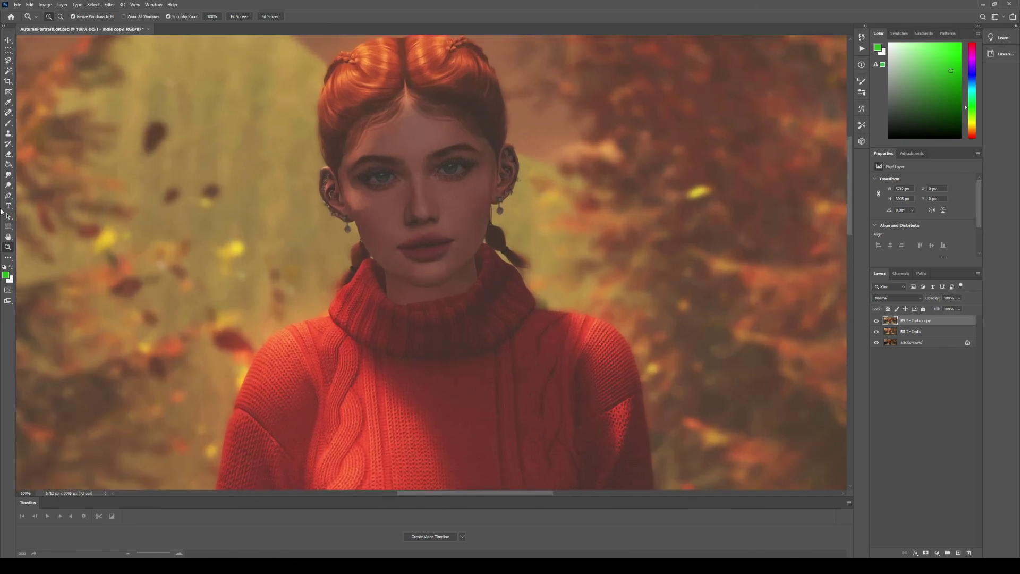
Choose the Dodge tool, and add a new layer filled with 50% gray in Overlay mode above the copy.
{"action": "left_click", "coordinate": [8, 185]}
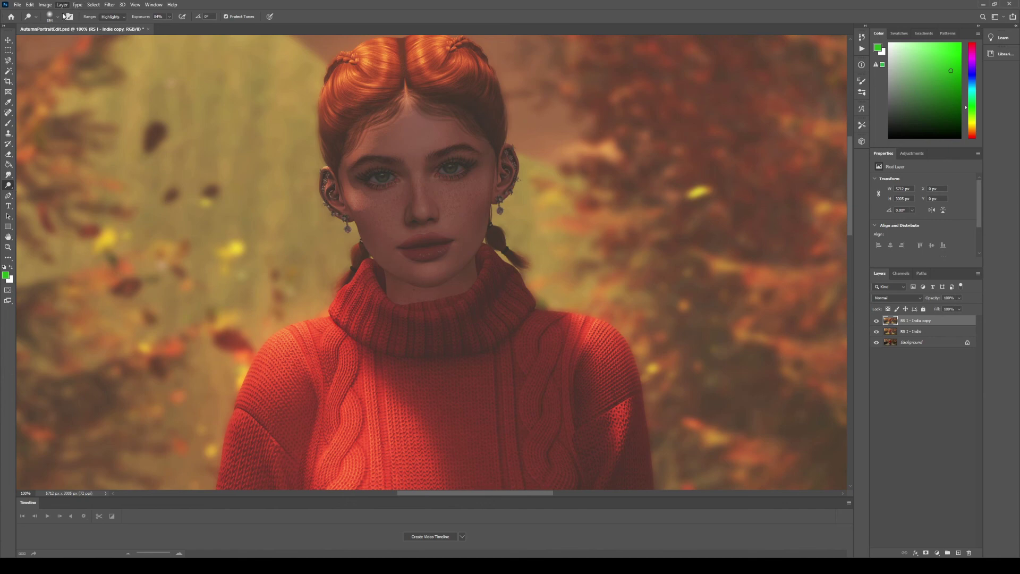
{"action": "left_click", "coordinate": [157, 17]}
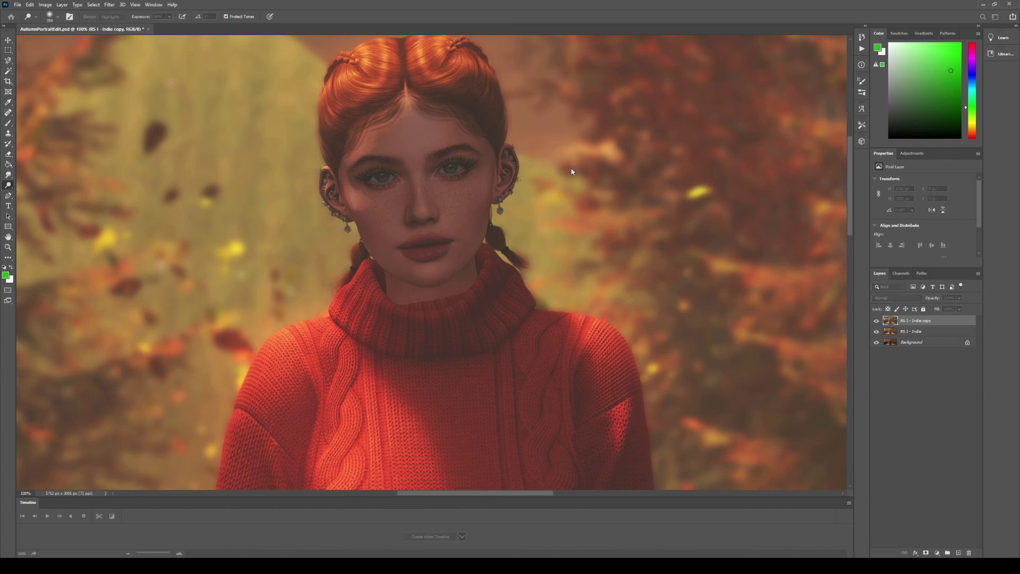
{"action": "key", "text": "Return"}
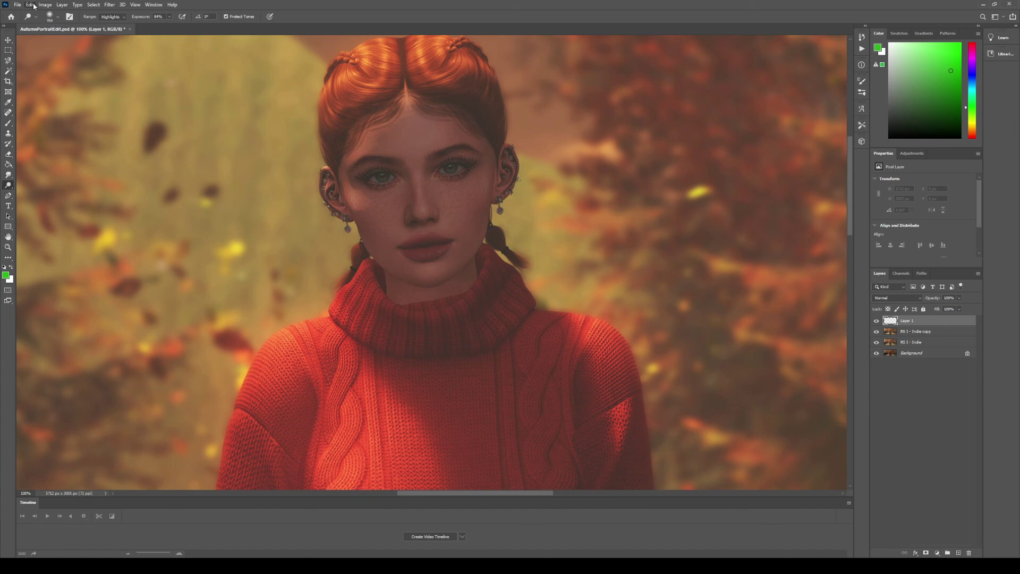
{"action": "key", "text": "i"}
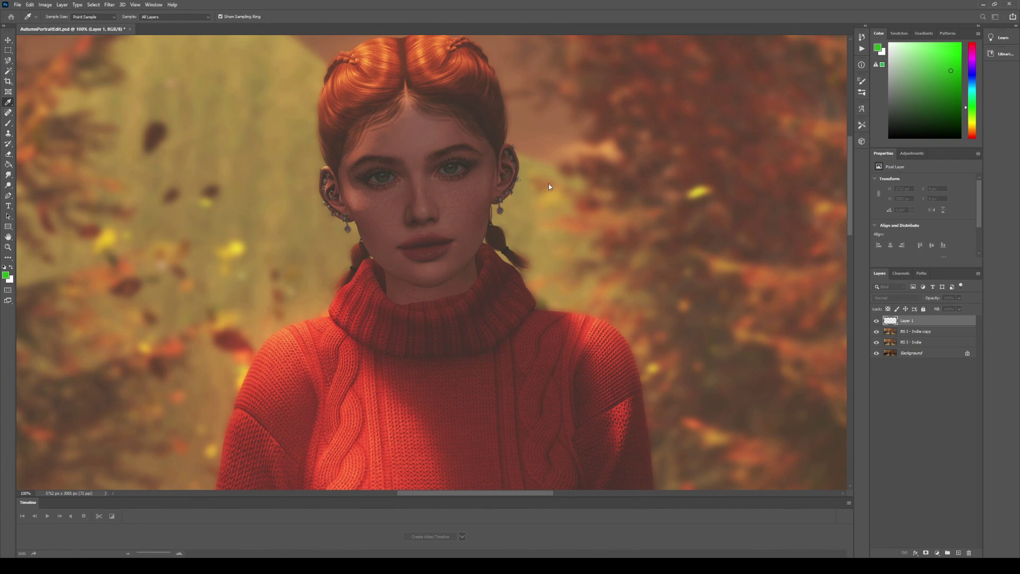
{"action": "key", "text": "o"}
{"action": "key", "text": "shift+BackSpace"}
{"action": "key", "text": "Return"}
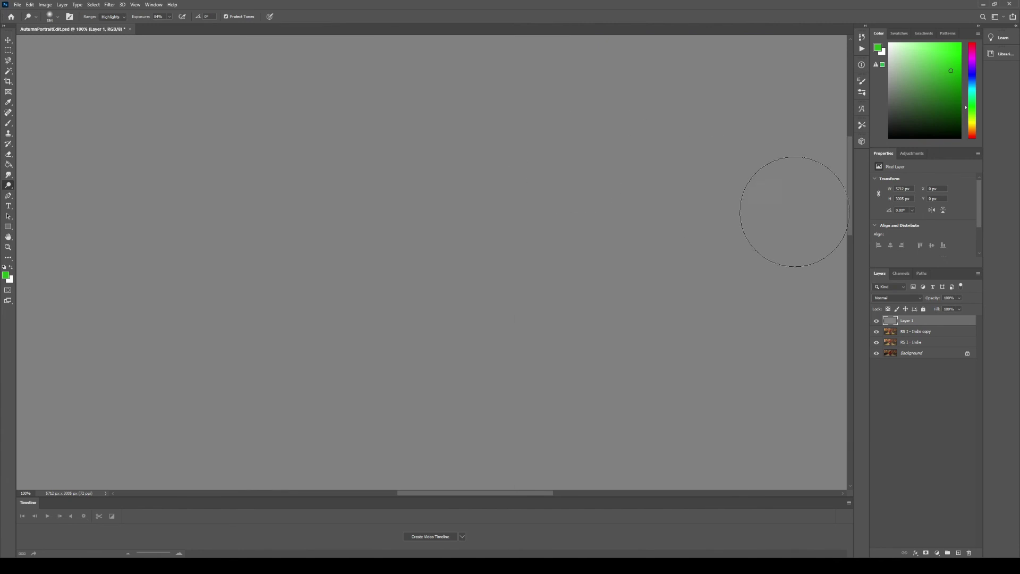
{"action": "left_click", "coordinate": [922, 300]}
{"action": "left_click", "coordinate": [898, 393]}
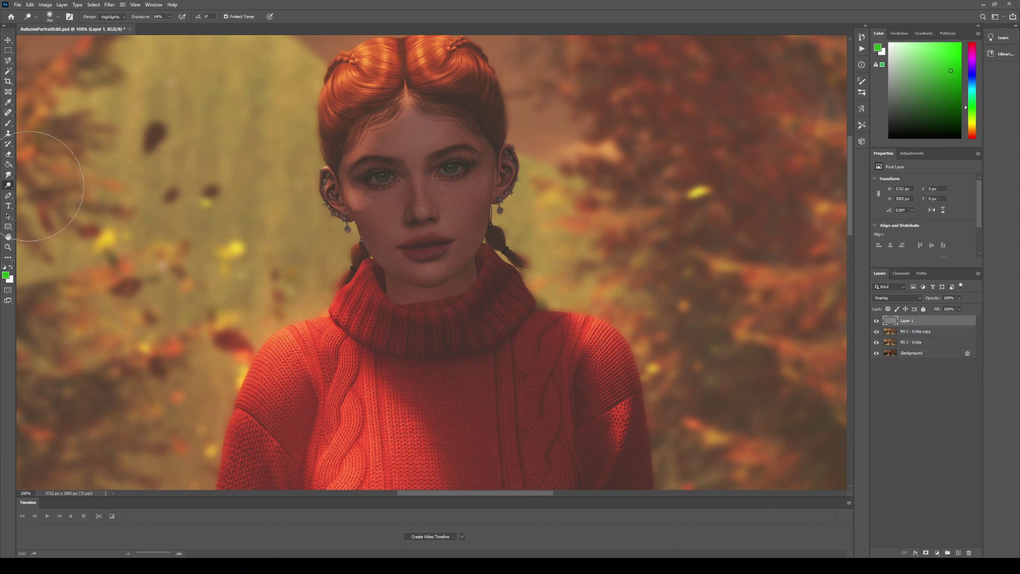
Undo the first dodge stroke, lower the Dodge exposure to 29%, and brighten the woman's face on the gray layer.
{"action": "mouse_move", "coordinate": [376, 177]}
{"action": "left_mouse_down"}
{"action": "mouse_move", "coordinate": [393, 189]}
{"action": "mouse_move", "coordinate": [387, 219]}
{"action": "left_mouse_up"}
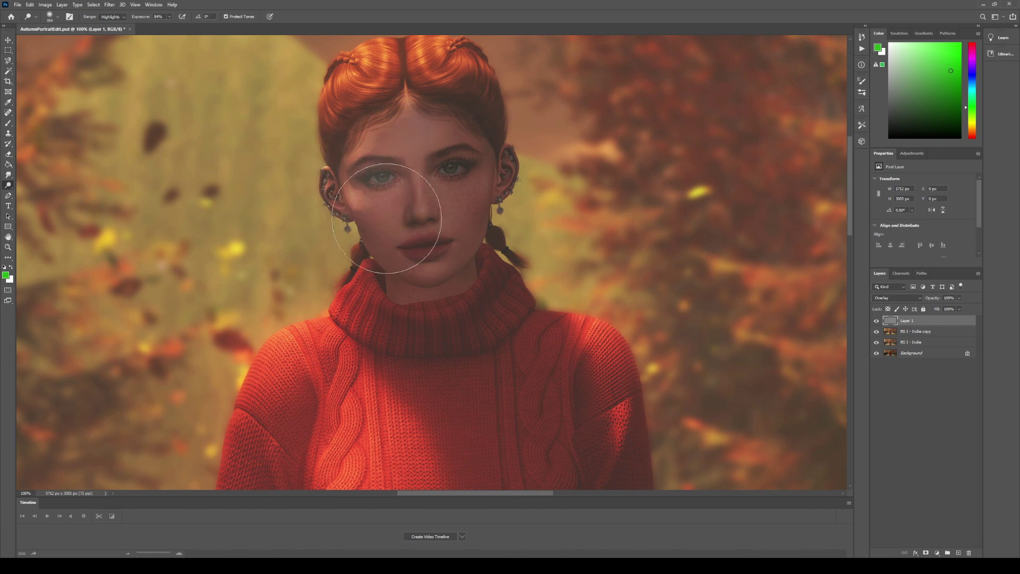
{"action": "key", "text": "ctrl+z"}
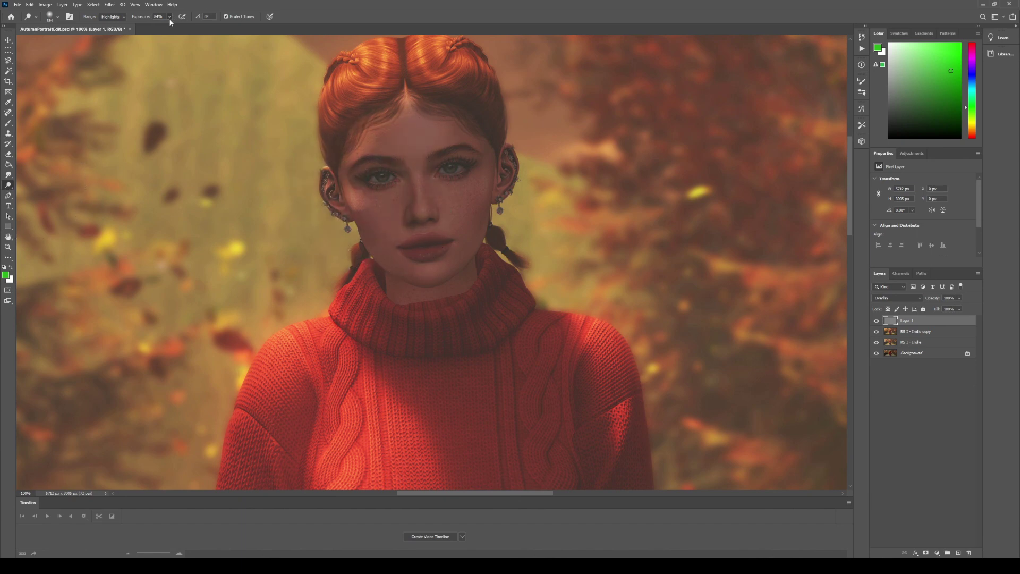
{"action": "left_click_drag", "start_coordinate": [170, 22], "coordinate": [150, 25]}
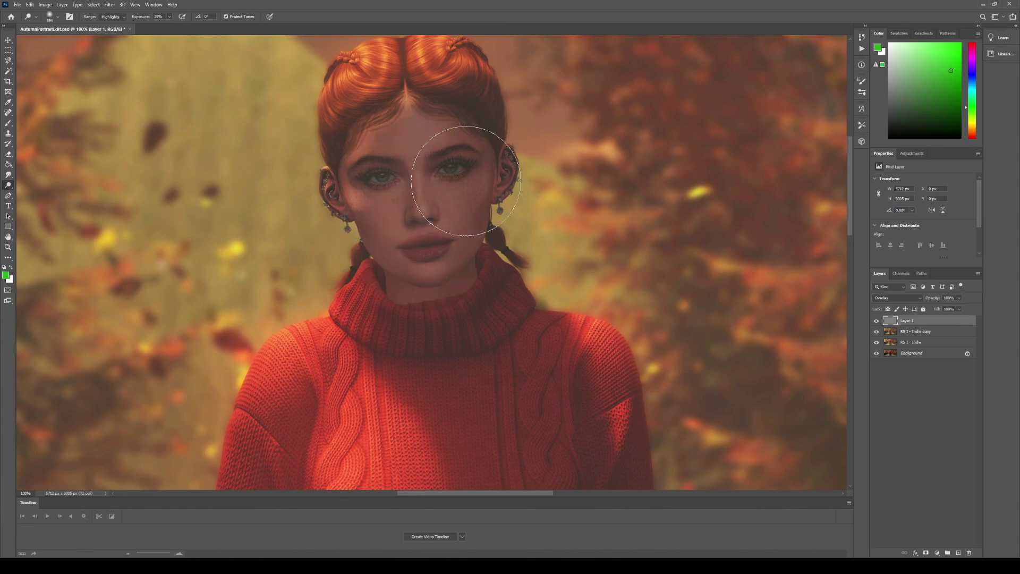
{"action": "left_click_drag", "start_coordinate": [458, 206], "coordinate": [444, 262]}
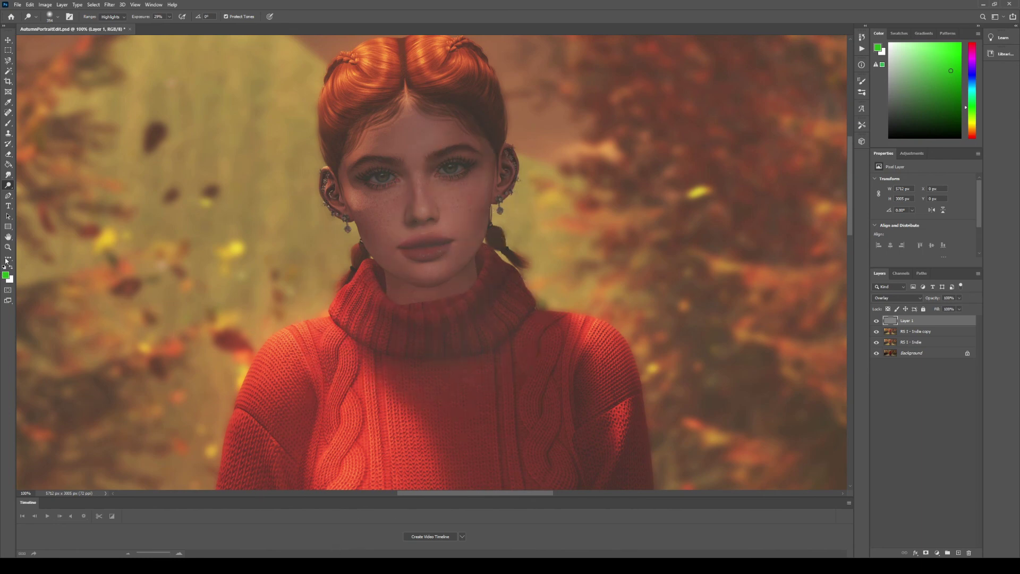
Compare the full image with and without the dodged gray Layer 1, and delete that layer.
{"action": "left_click", "coordinate": [8, 247]}
{"action": "left_click", "coordinate": [238, 16]}
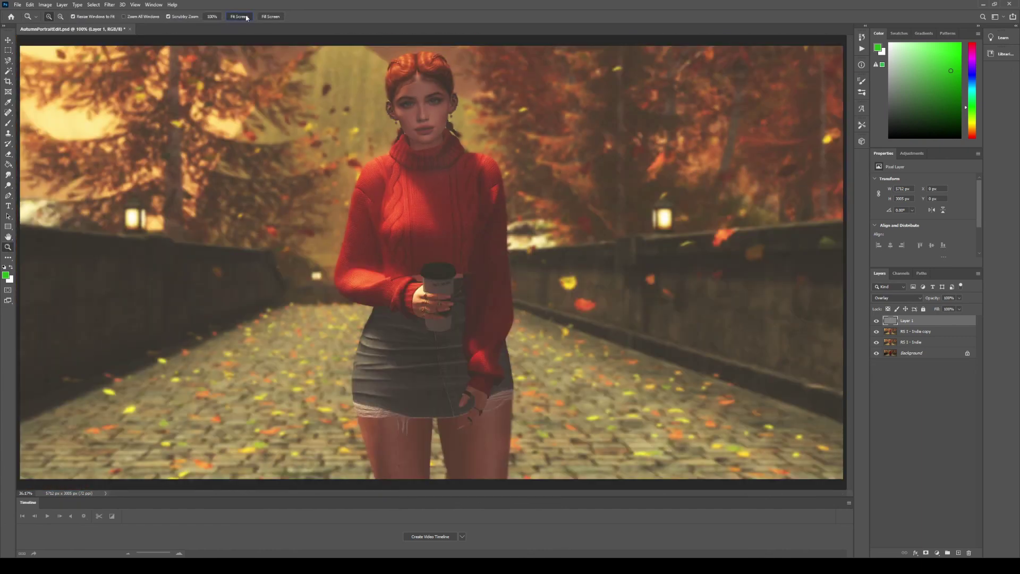
{"action": "left_click", "coordinate": [876, 321]}
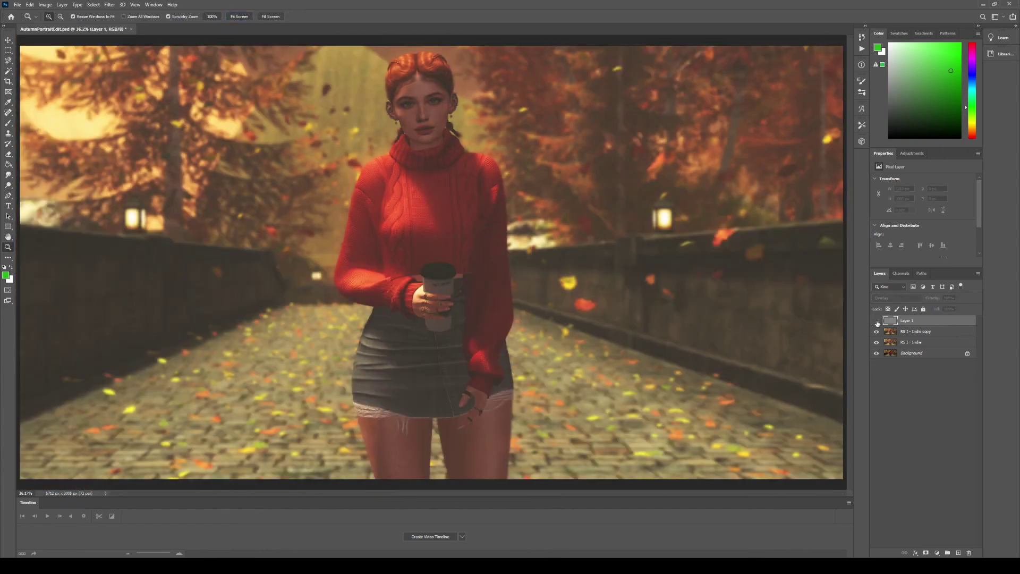
{"action": "left_click", "coordinate": [877, 321]}
{"action": "left_click", "coordinate": [877, 321]}
{"action": "left_click_drag", "start_coordinate": [885, 324], "coordinate": [969, 552]}
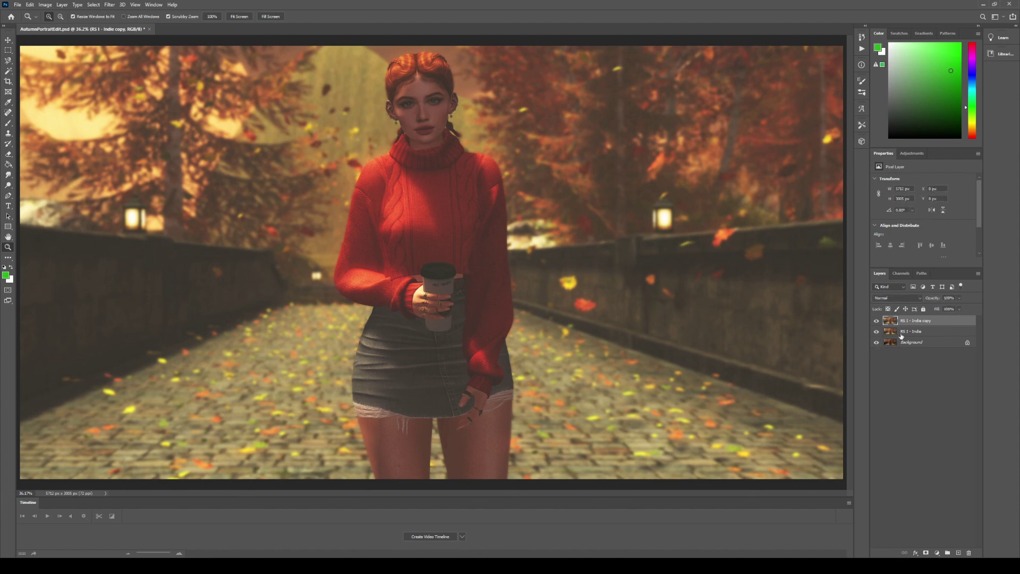
Merge the RS I - Indie copy with the RS I - Indie layer, and compare the result with the original Background.
{"action": "left_click", "coordinate": [931, 327], "text": "shift"}
{"action": "key", "text": "ctrl+e"}
{"action": "left_click", "coordinate": [877, 320]}
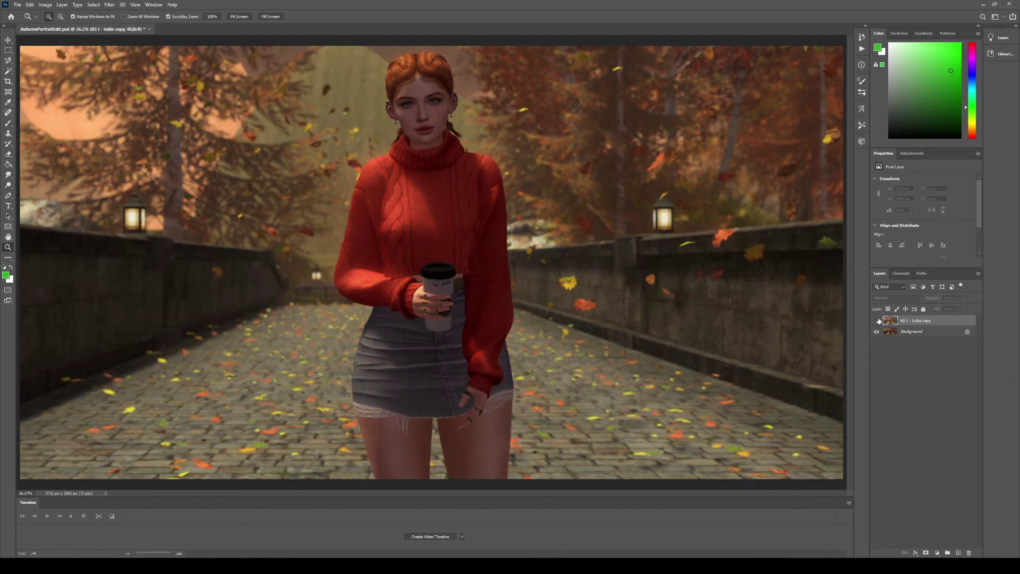
{"action": "left_click", "coordinate": [877, 320]}
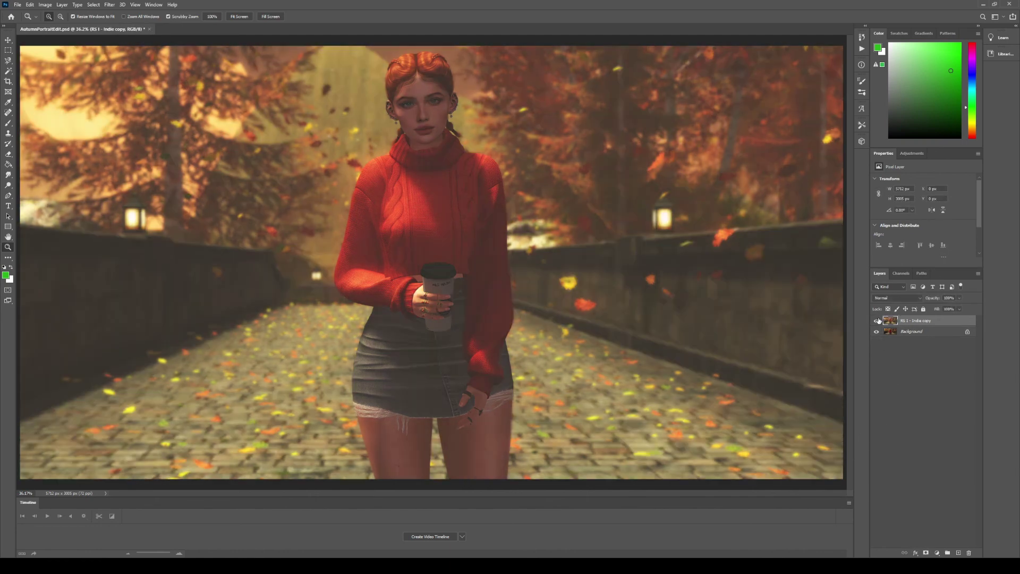